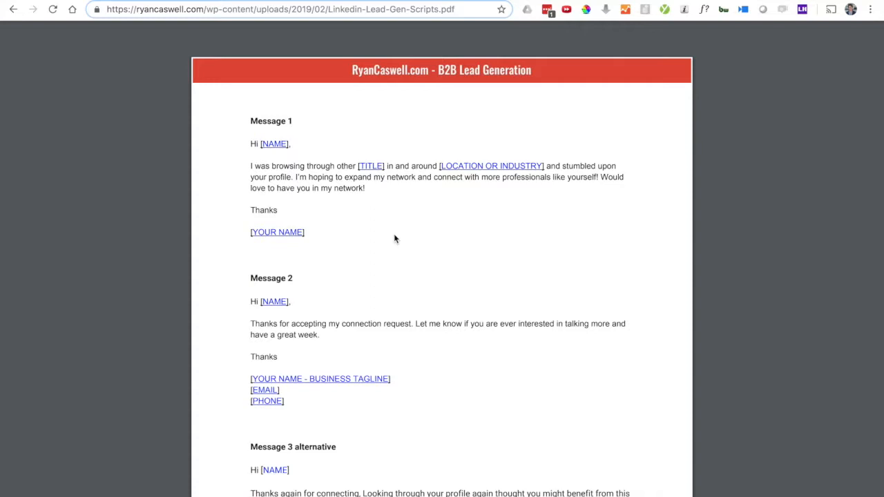
Step: Scroll through the Linkedin-Lead-Gen-Scripts.pdf message scripts and back
scroll(395, 239, "down", 10)
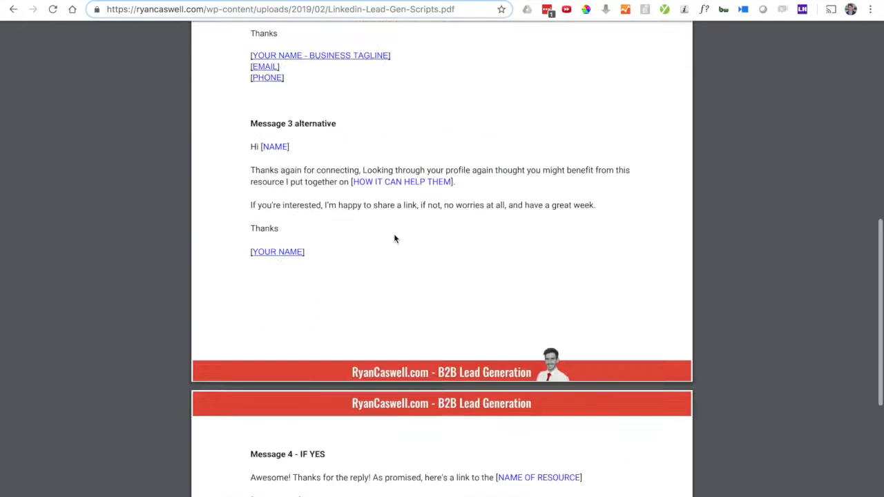
scroll(395, 238, "up", 10)
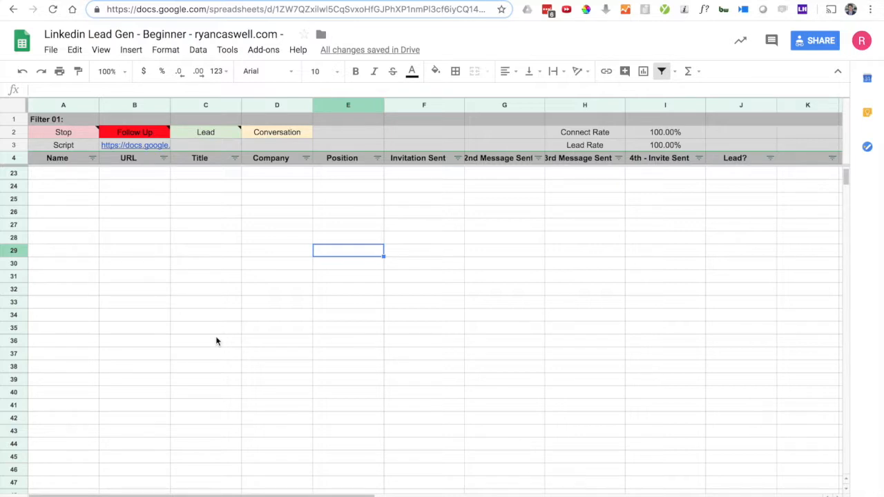
Step: Scroll up the tracker sheet to view the existing lead in row 5
scroll(216, 341, "up", 6)
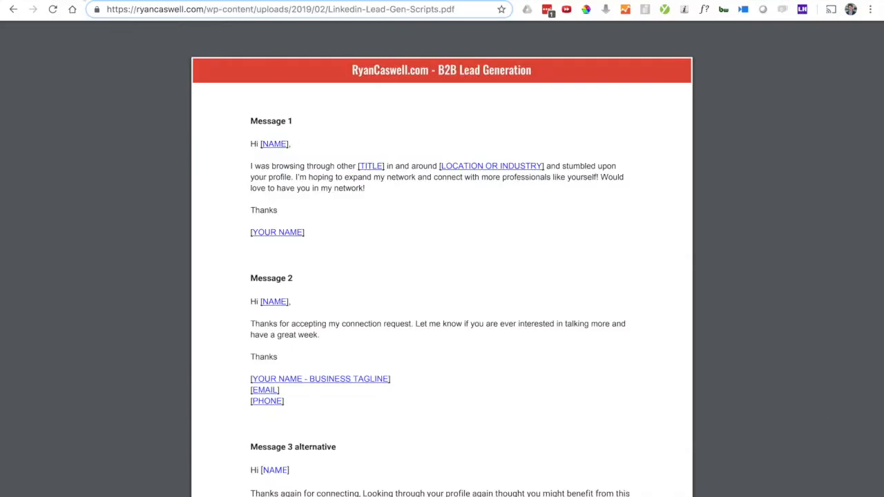
Step: Skim the scripts PDF down to Message 4 and back, then go to the LinkedIn profile tab
scroll(316, 302, "down", 6)
scroll(315, 302, "down", 5)
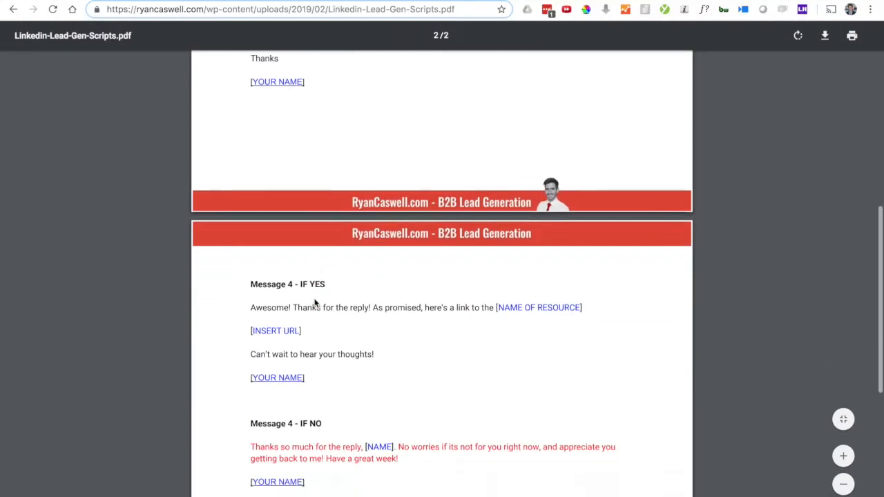
scroll(316, 302, "up", 6)
scroll(316, 302, "up", 8)
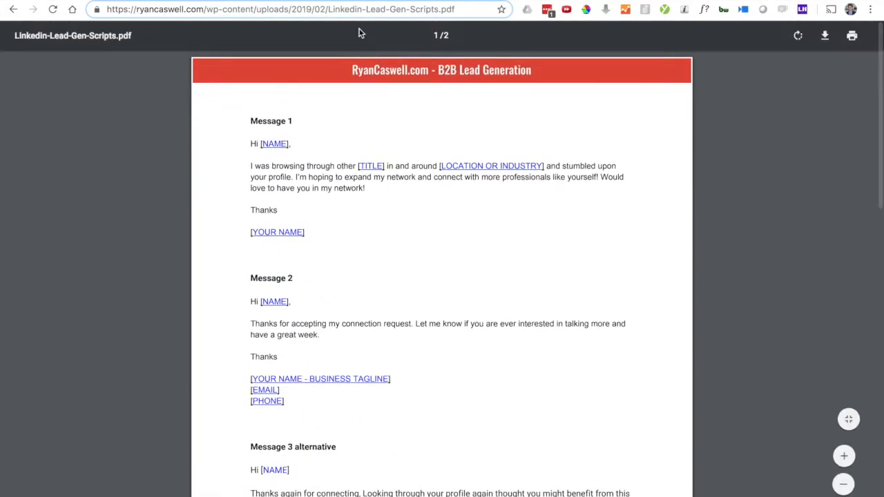
key("ctrl+Tab")
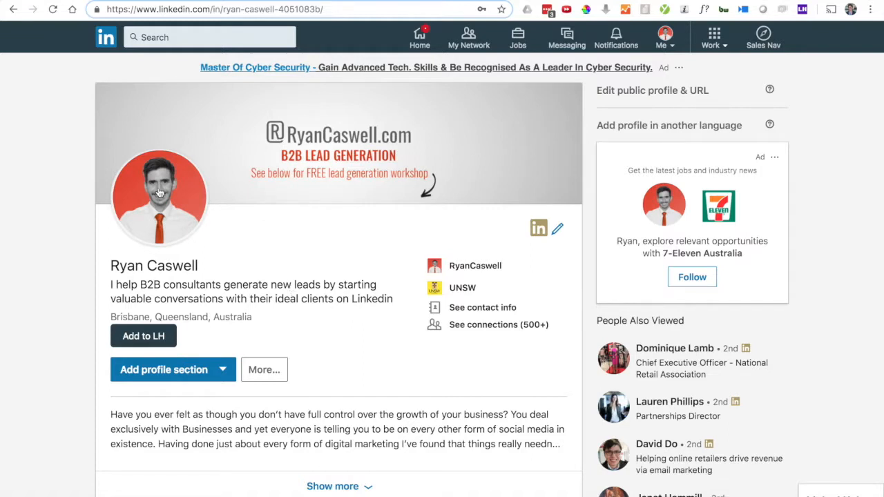
Step: Search LinkedIn for 'videographers' and filter the results to People
left_click(170, 40)
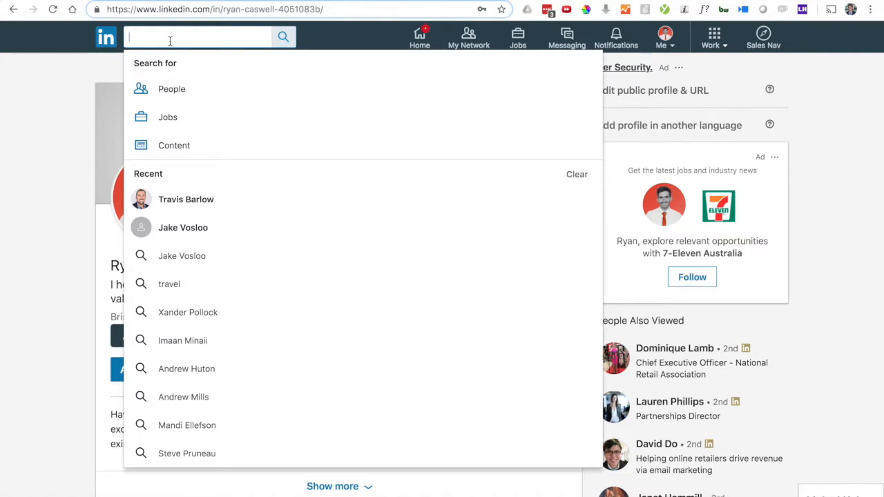
type("video")
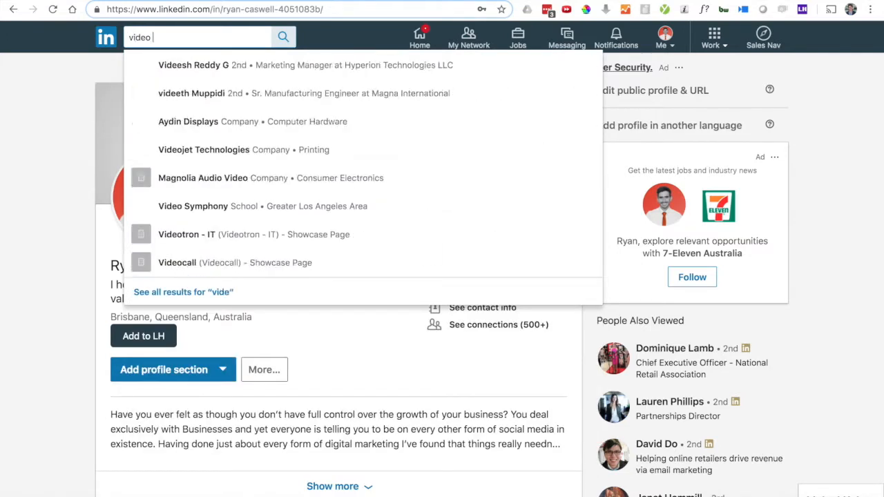
key("BackSpace")
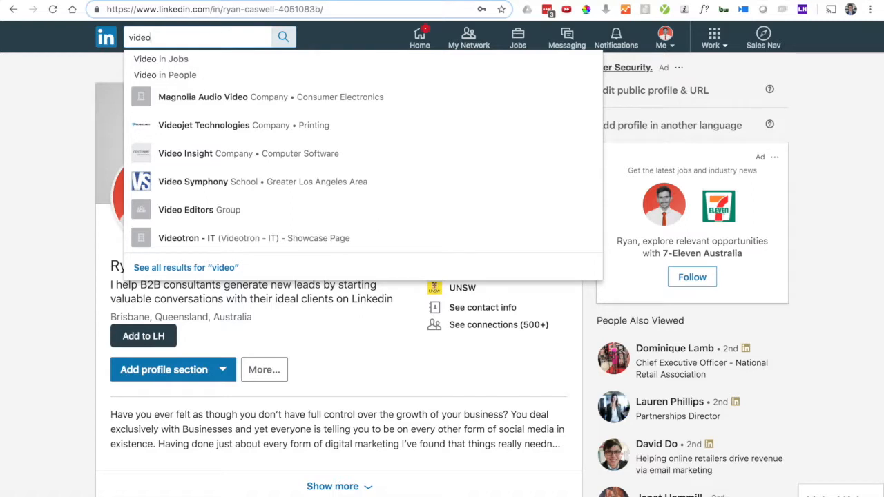
type("grapher")
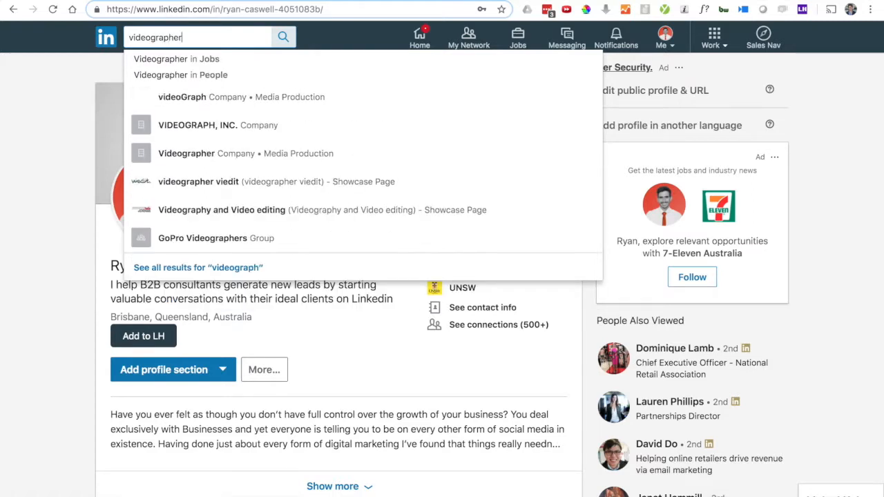
type("s")
key("Return")
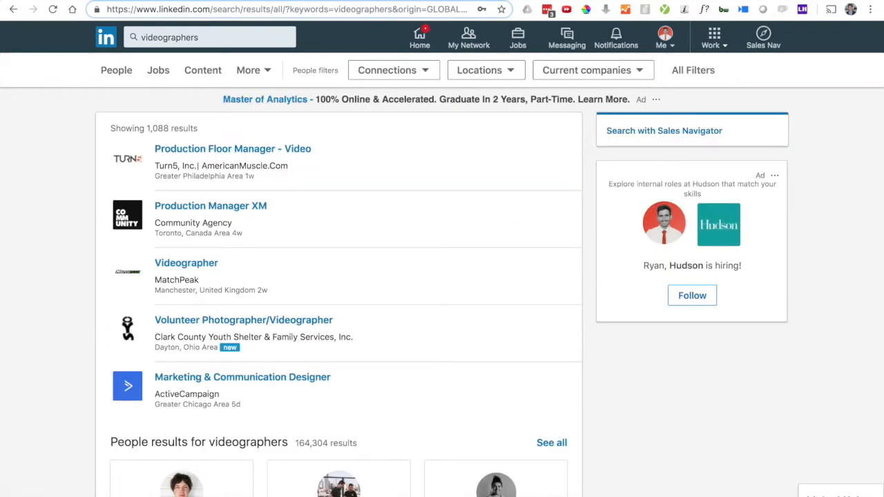
left_click(117, 71)
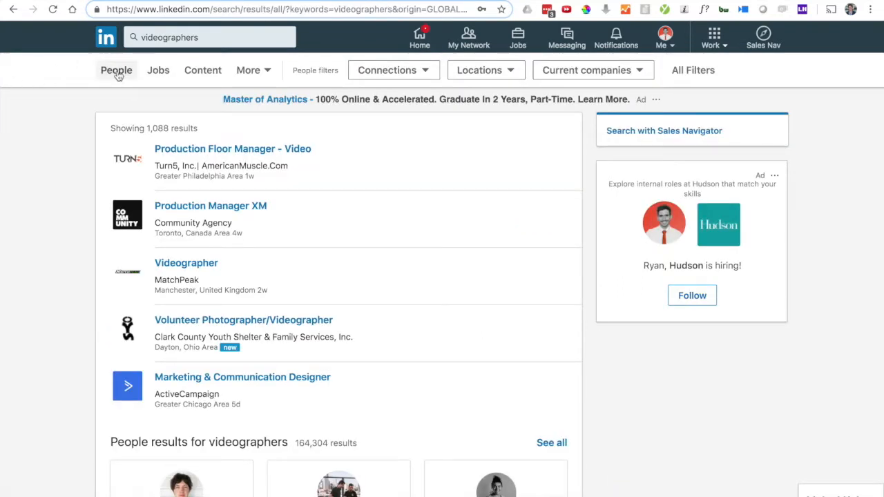
left_click(209, 39)
left_click(45, 76)
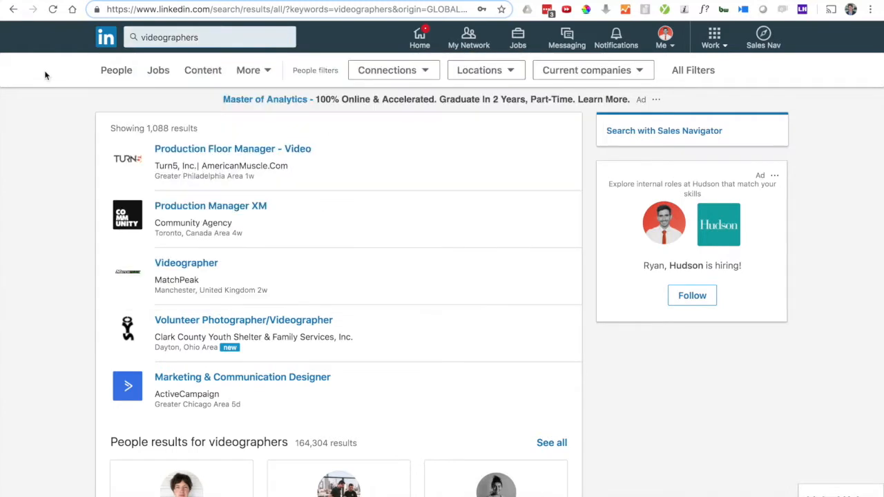
left_click(115, 72)
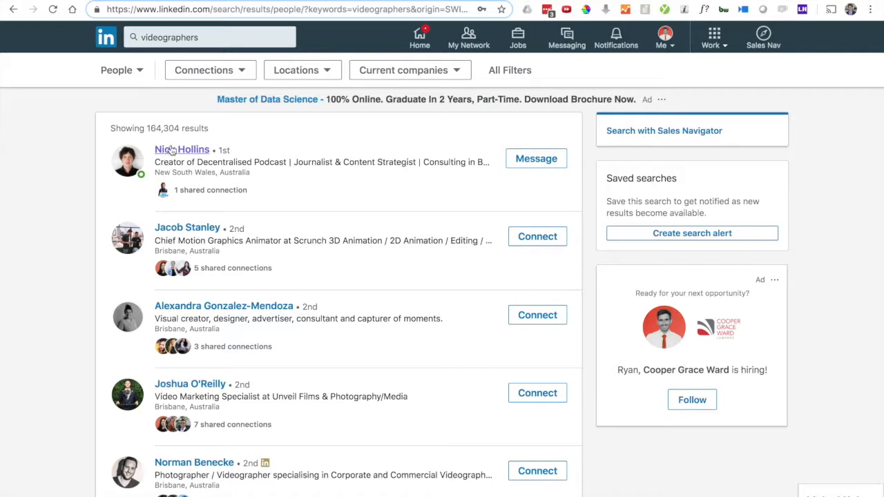
scroll(208, 242, "down", 5)
scroll(210, 240, "down", 6)
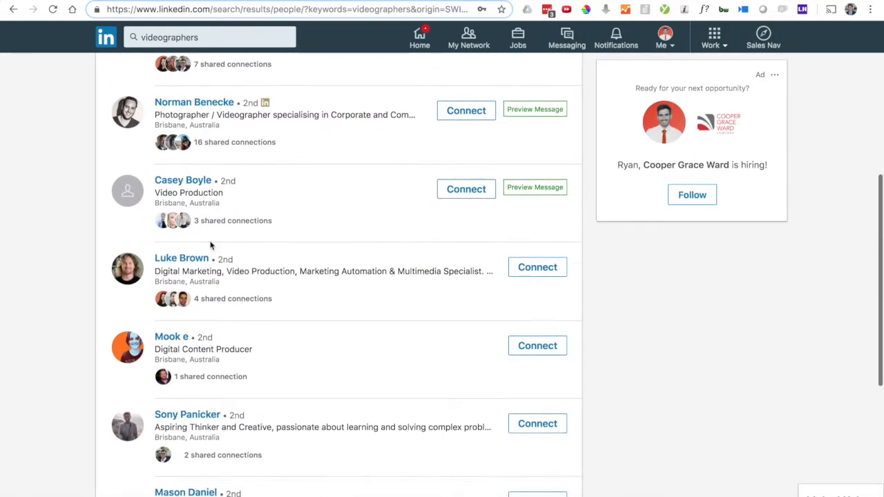
scroll(210, 241, "down", 2)
scroll(212, 245, "up", 10)
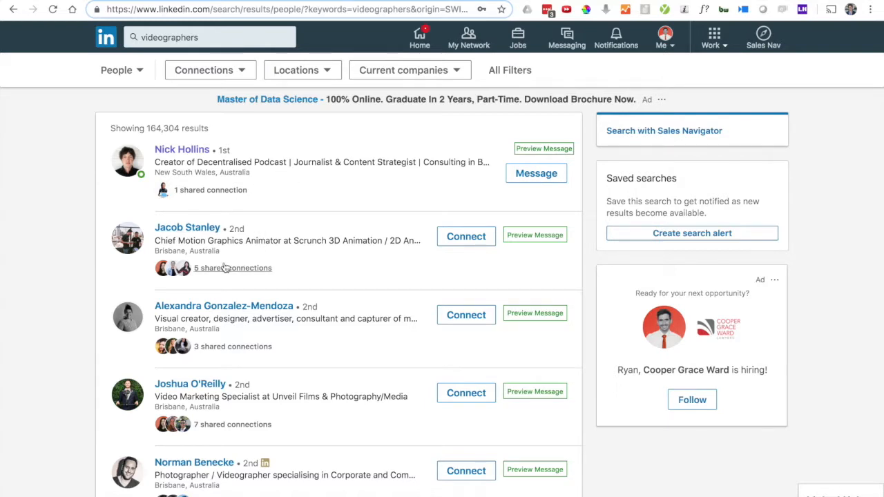
scroll(224, 268, "down", 2)
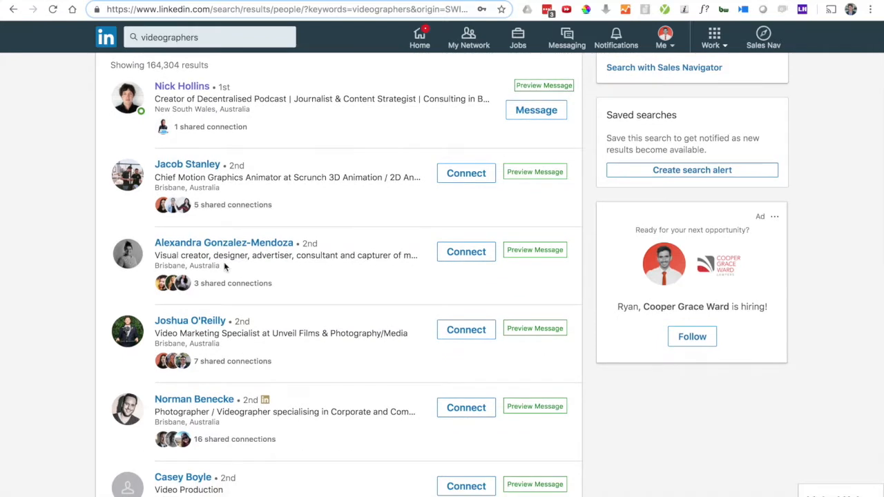
scroll(224, 266, "down", 1)
scroll(224, 265, "up", 3)
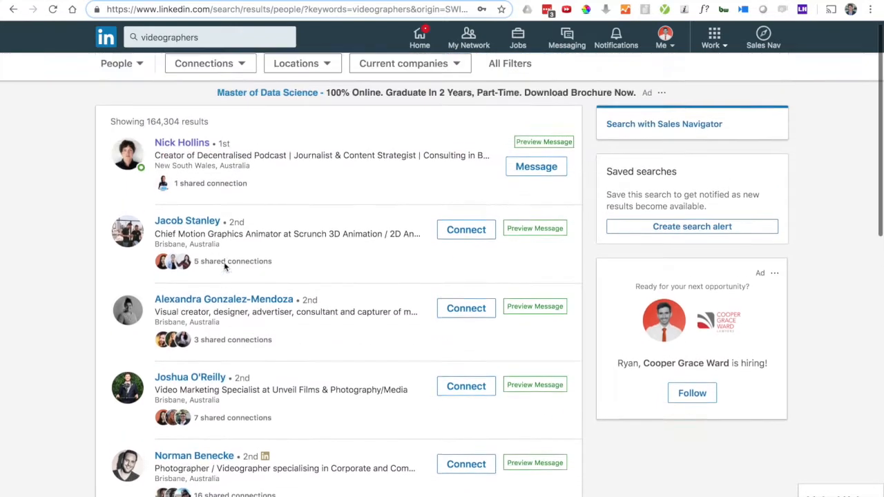
left_click(190, 154)
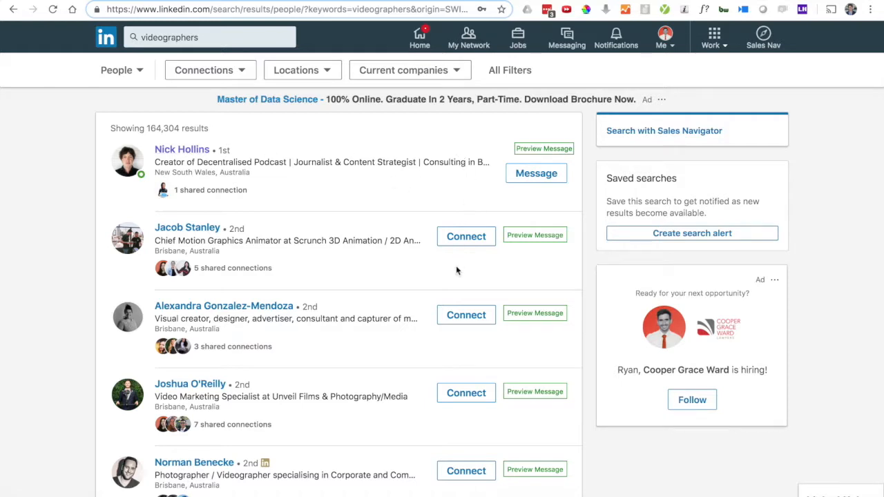
scroll(456, 270, "down", 3)
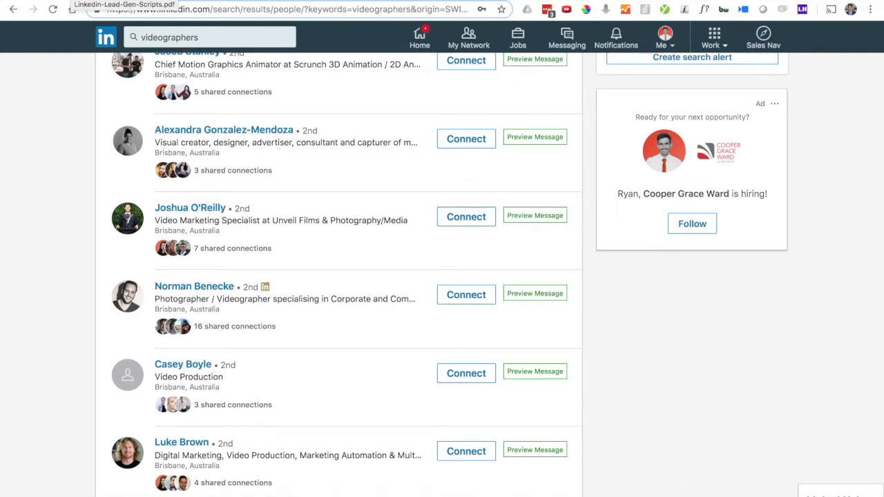
scroll(372, 163, "up", 3)
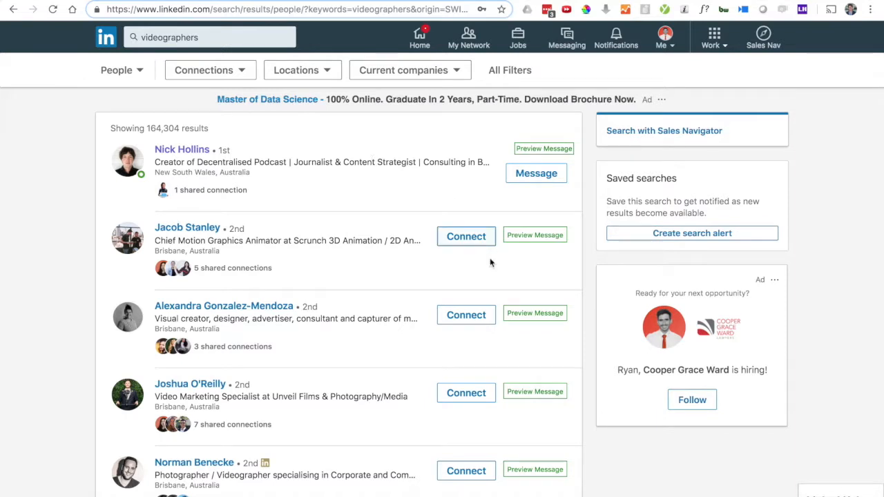
scroll(463, 242, "down", 2)
scroll(463, 242, "down", 1)
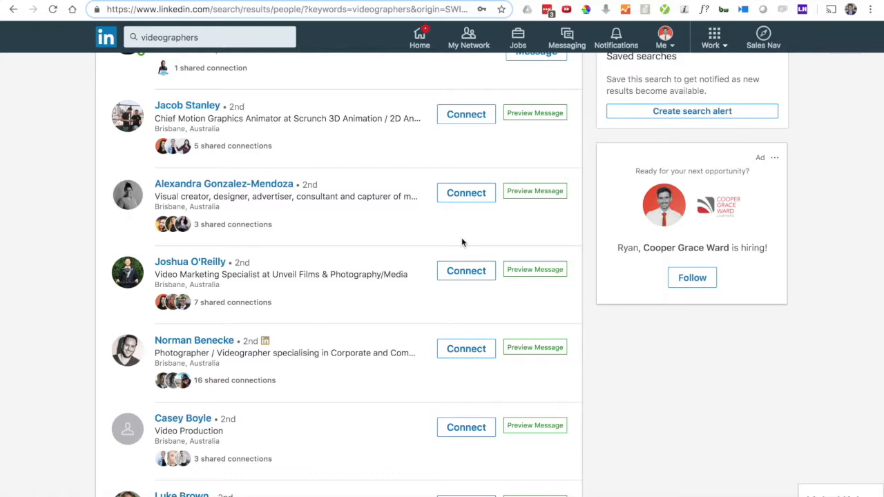
scroll(462, 242, "down", 3)
scroll(462, 242, "up", 6)
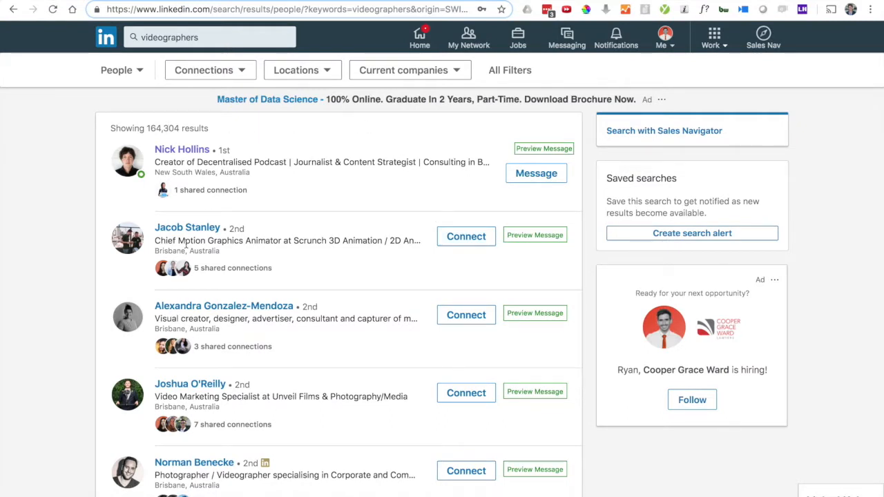
scroll(200, 279, "down", 3)
scroll(201, 279, "down", 6)
scroll(201, 282, "down", 5)
scroll(201, 280, "down", 6)
scroll(201, 280, "up", 10)
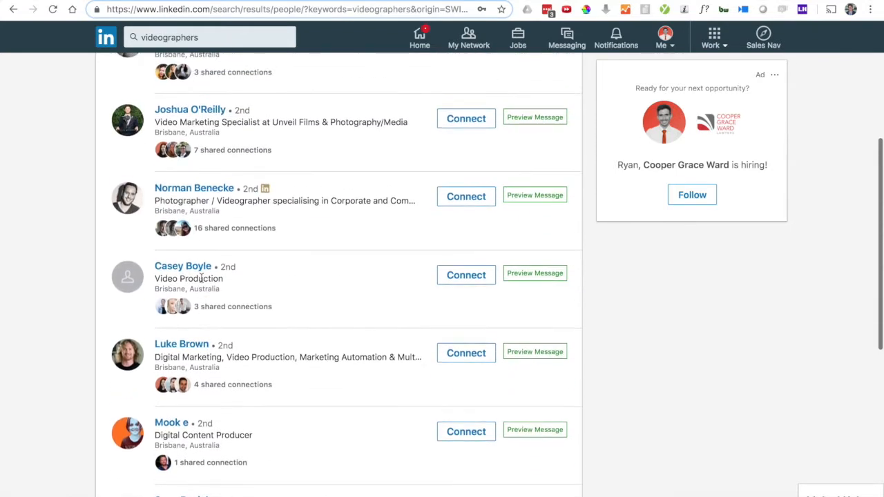
scroll(201, 278, "up", 9)
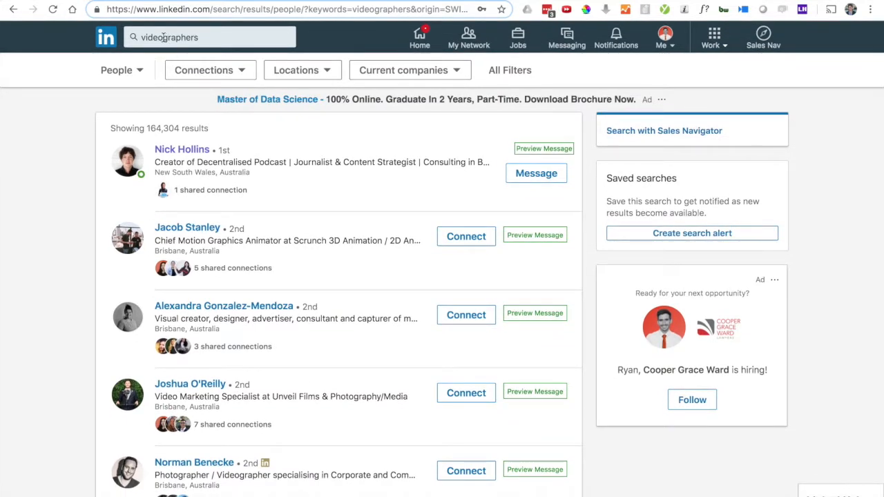
left_click_drag(164, 37, 233, 55)
key("BackSpace")
key("BackSpace")
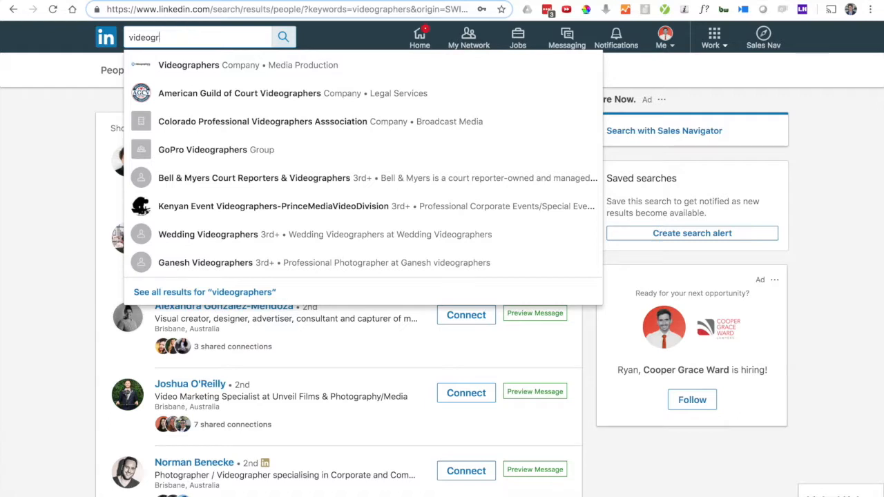
key("BackSpace")
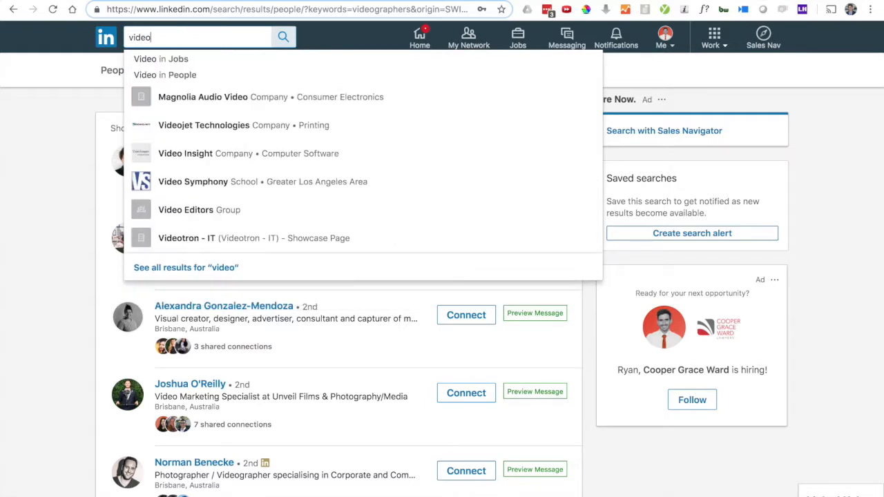
scroll(198, 459, "down", 3)
scroll(198, 459, "down", 5)
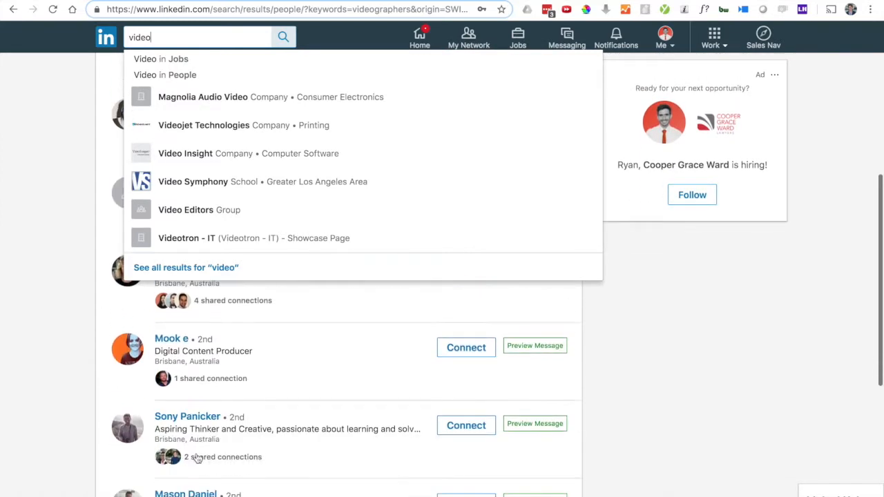
scroll(198, 458, "up", 8)
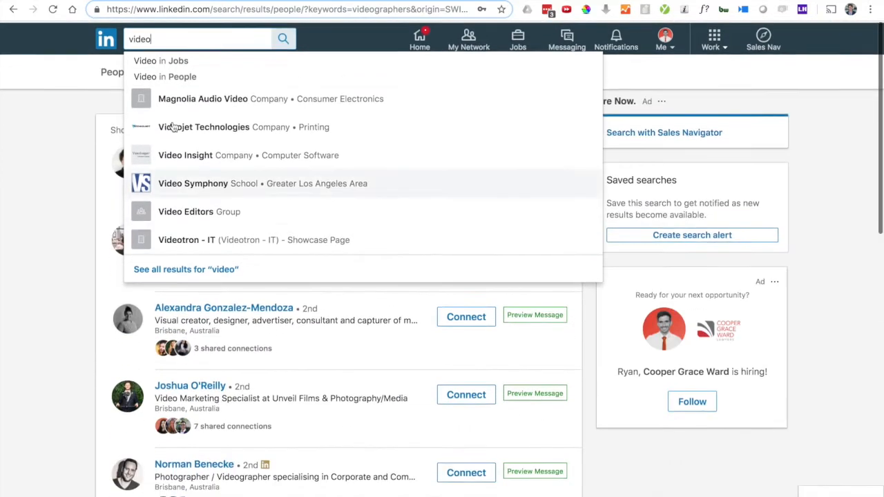
key("Return")
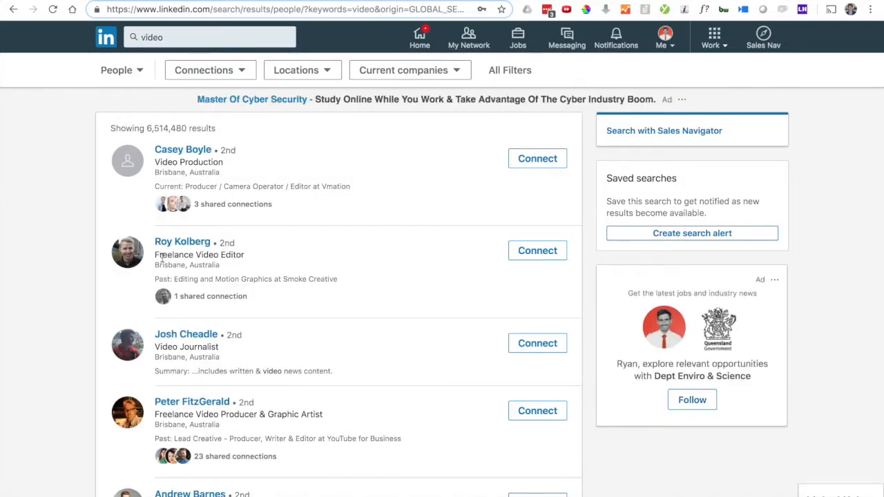
scroll(194, 346, "down", 1)
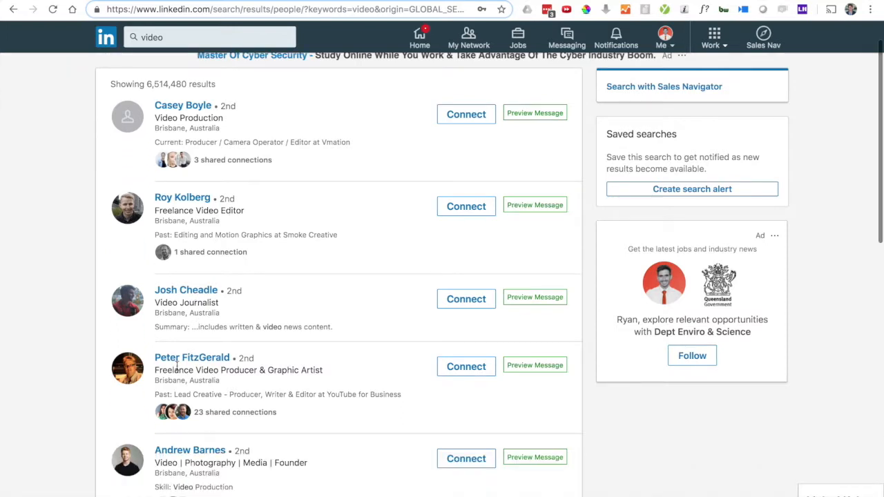
scroll(229, 372, "down", 1)
scroll(231, 376, "down", 7)
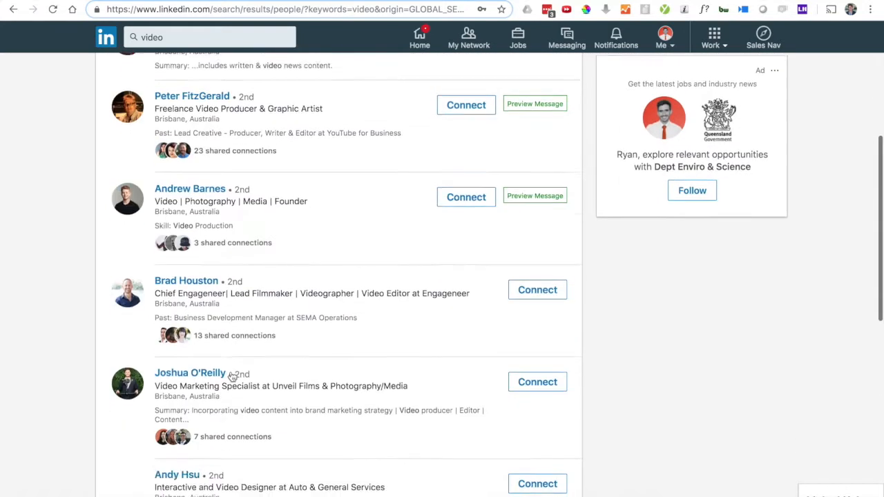
scroll(232, 376, "down", 2)
scroll(232, 373, "up", 8)
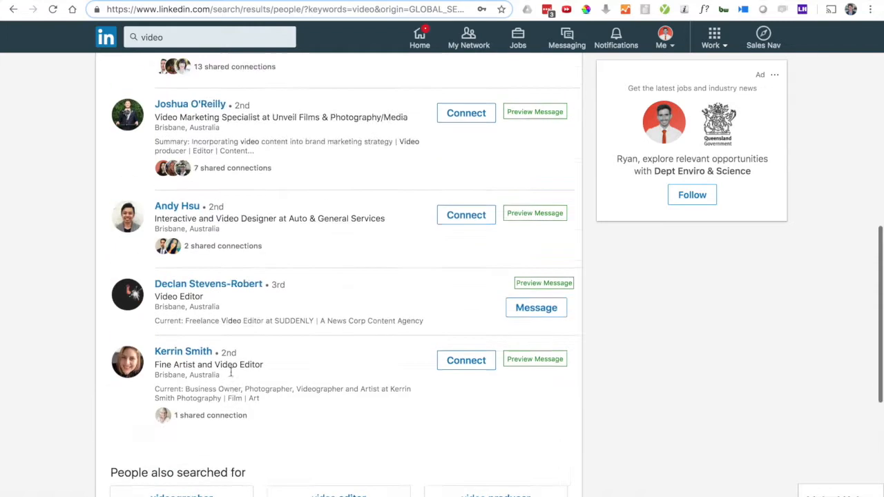
scroll(232, 376, "up", 2)
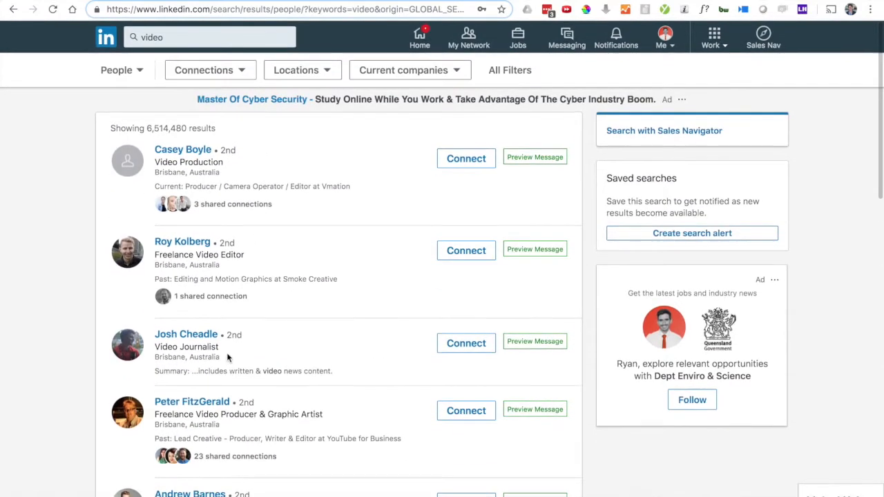
Step: Apply a Brisbane, Australia location filter to the people results through All Filters
left_click(508, 71)
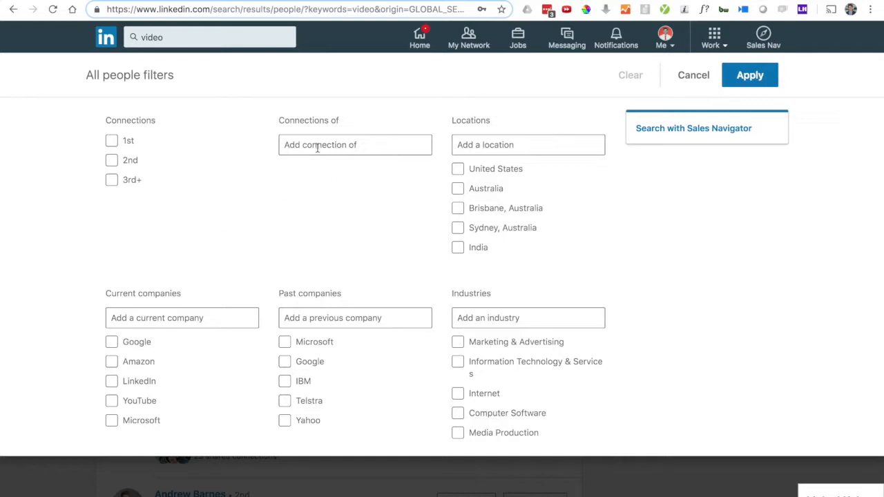
left_click(362, 149)
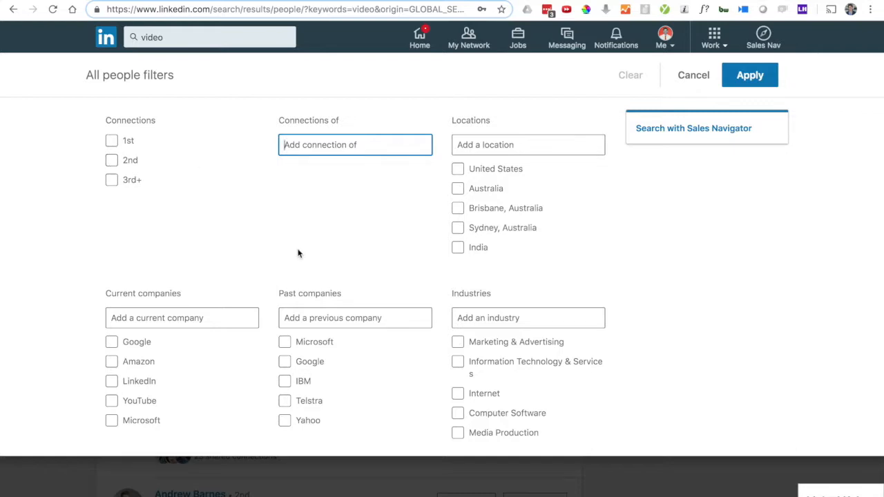
scroll(490, 144, "down", 2)
scroll(492, 144, "up", 2)
scroll(401, 217, "down", 3)
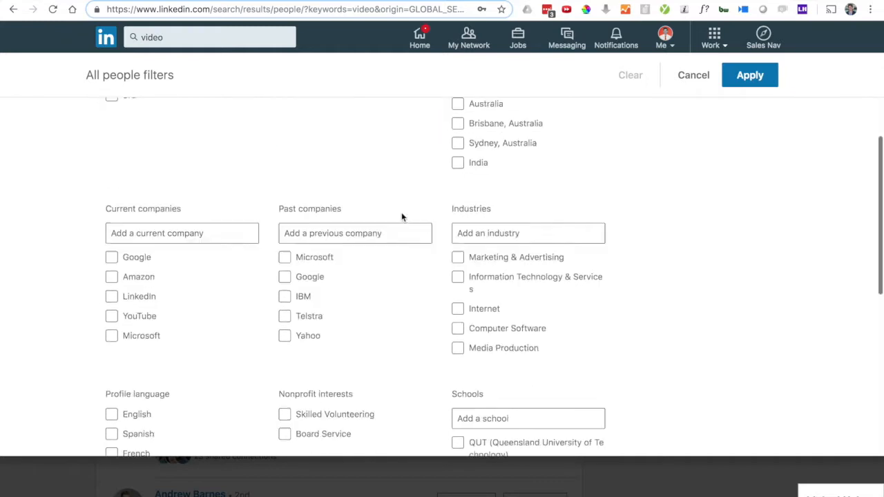
scroll(381, 208, "down", 5)
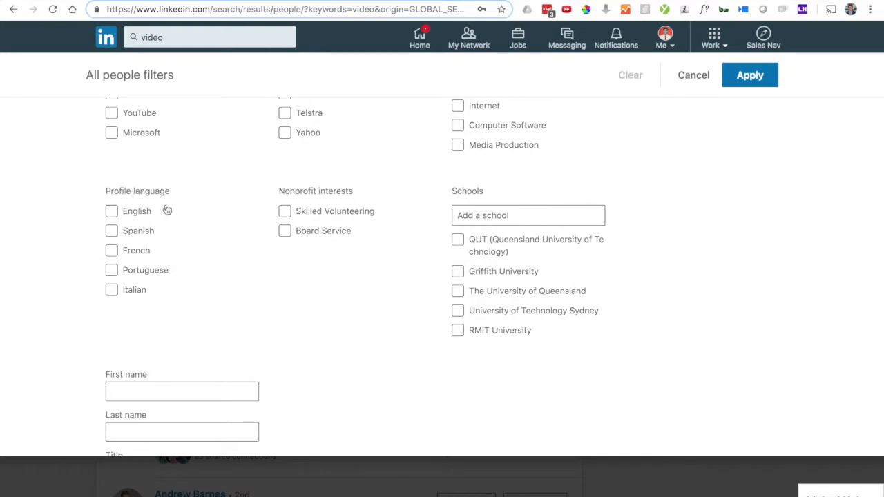
scroll(166, 210, "down", 4)
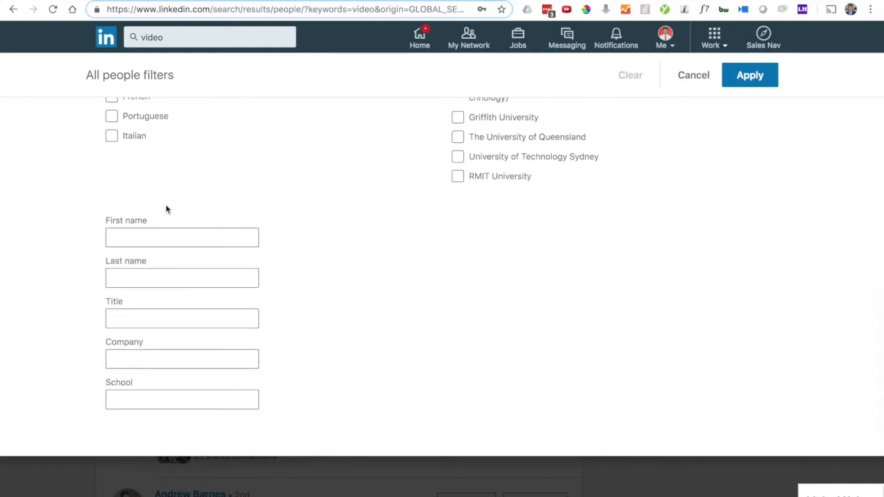
scroll(166, 210, "up", 10)
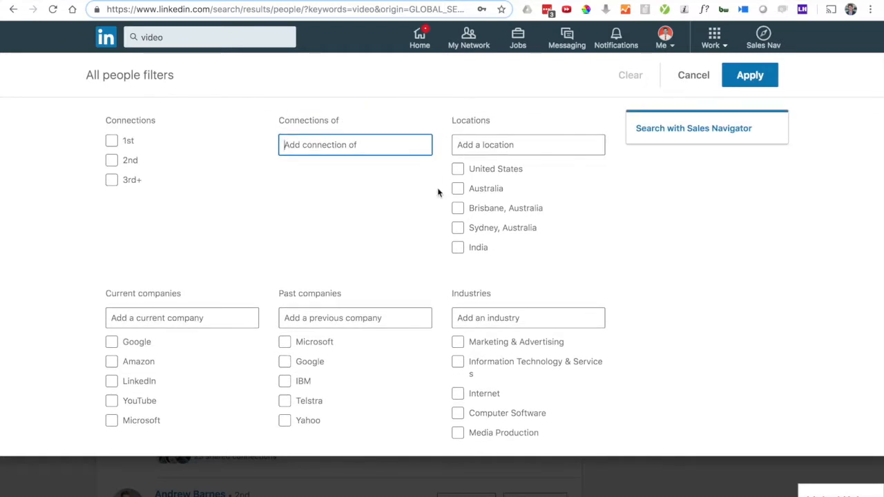
left_click(468, 145)
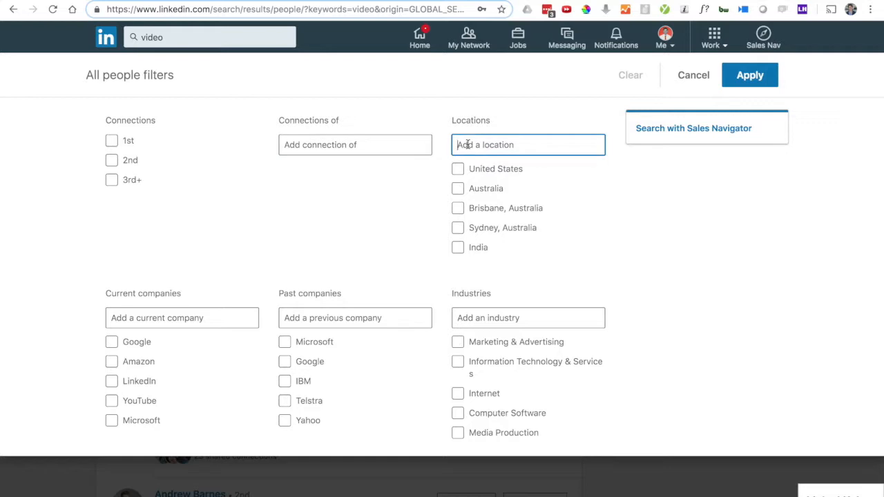
left_click(458, 210)
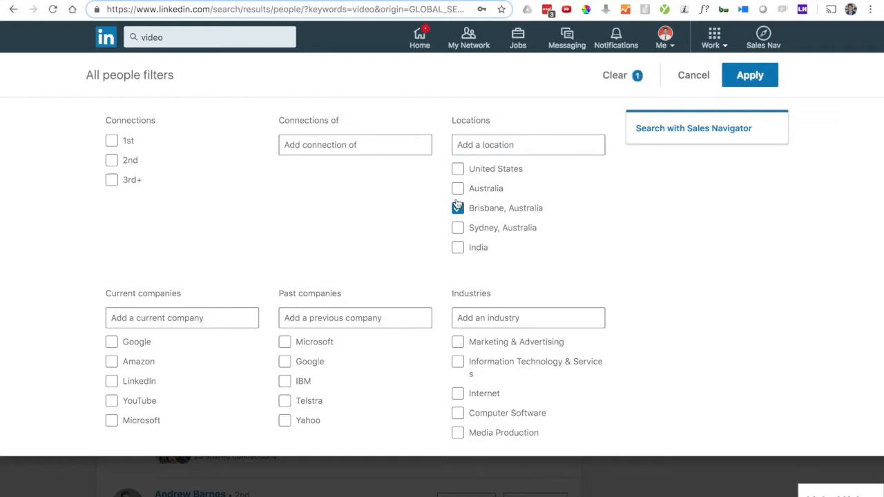
left_click(750, 77)
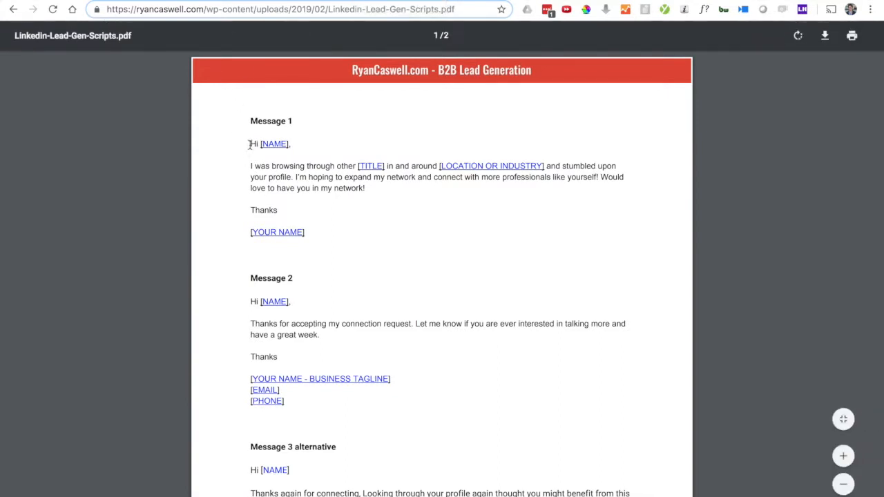
Step: Highlight the Message 1 invitation text from 'Hi [NAME],' to the end of the paragraph
left_click_drag(250, 144, 310, 188)
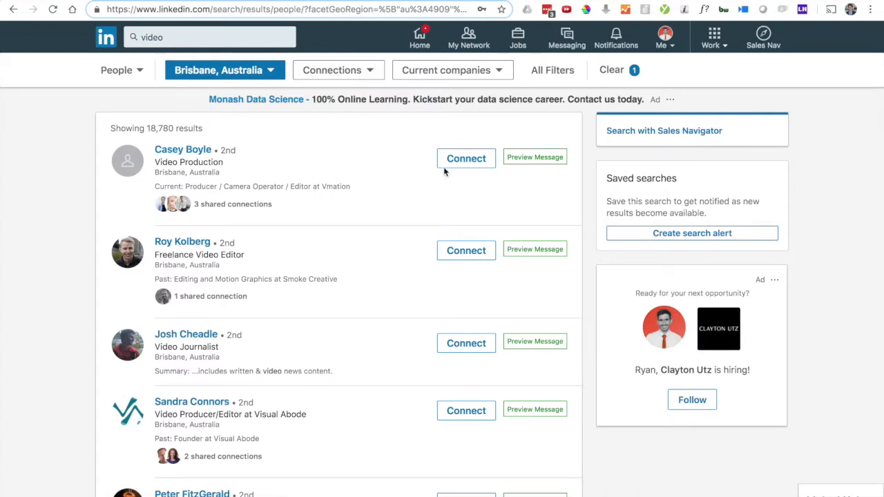
scroll(370, 308, "down", 2)
scroll(370, 308, "down", 3)
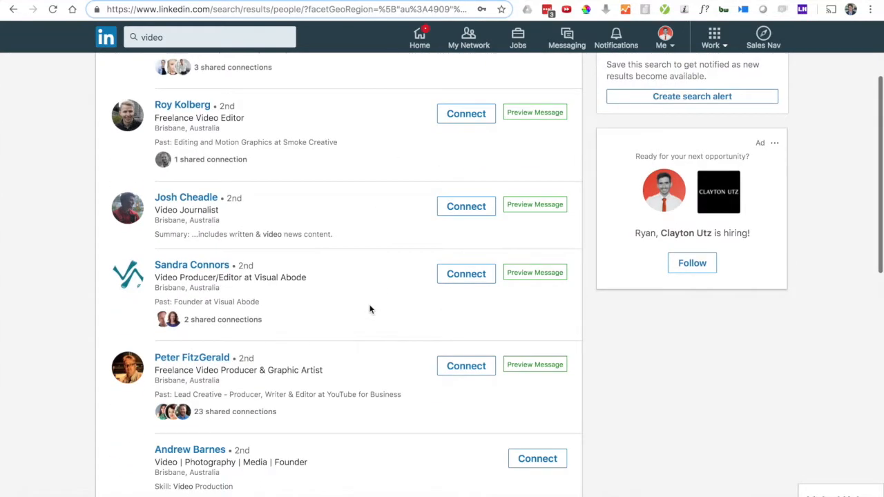
scroll(370, 308, "up", 5)
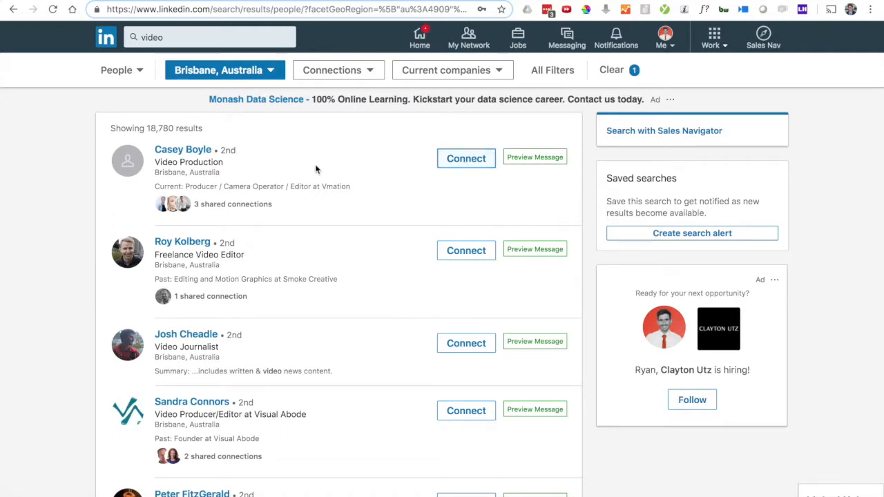
scroll(499, 197, "down", 1)
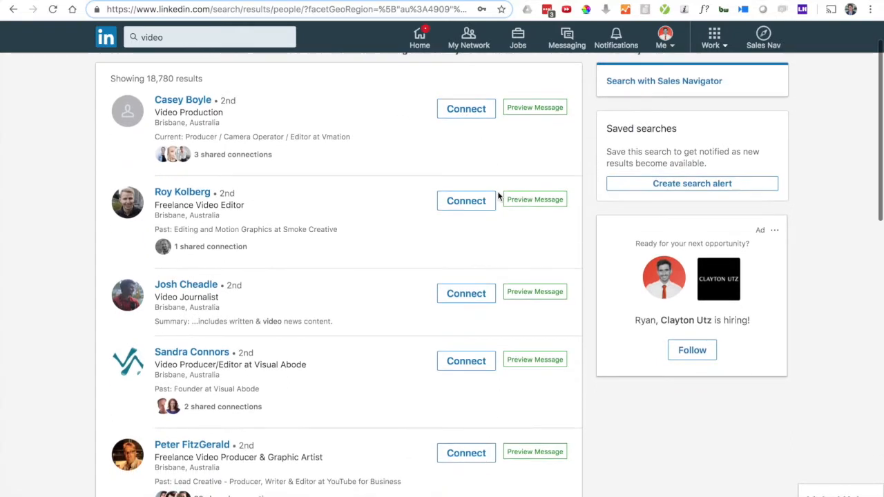
scroll(498, 196, "down", 2)
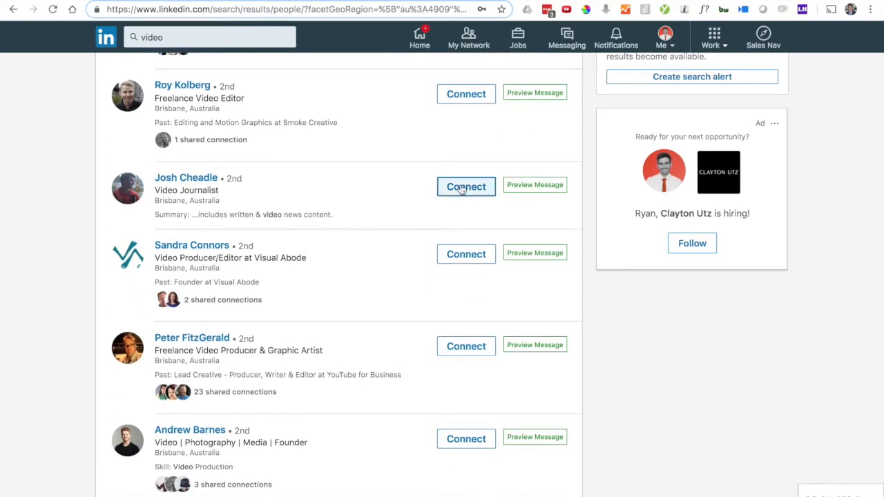
scroll(449, 235, "down", 2)
scroll(449, 238, "down", 6)
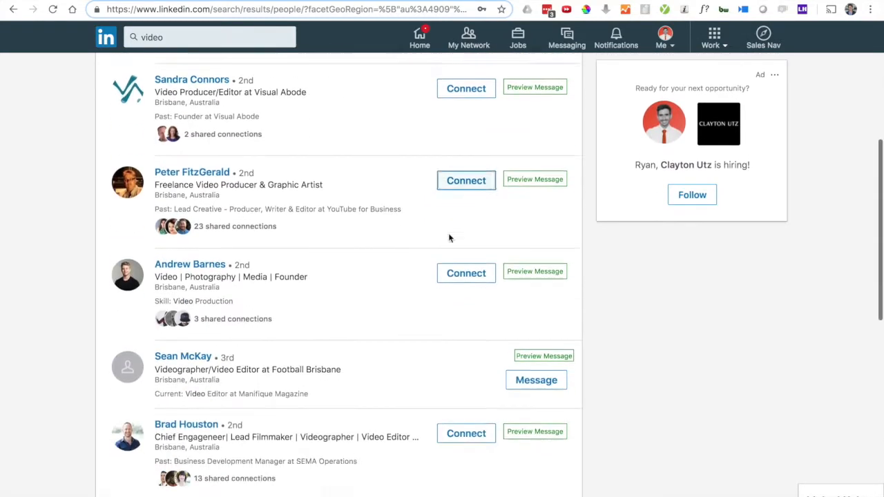
scroll(449, 237, "down", 3)
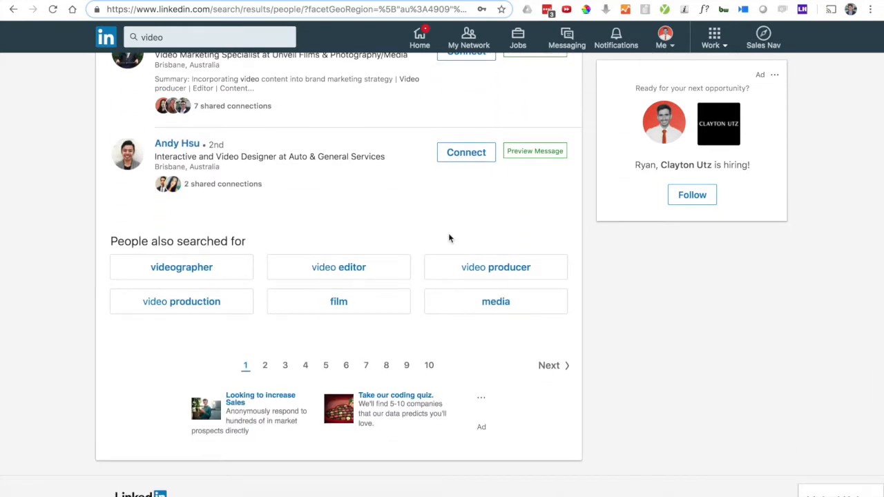
scroll(330, 160, "up", 10)
scroll(328, 161, "up", 3)
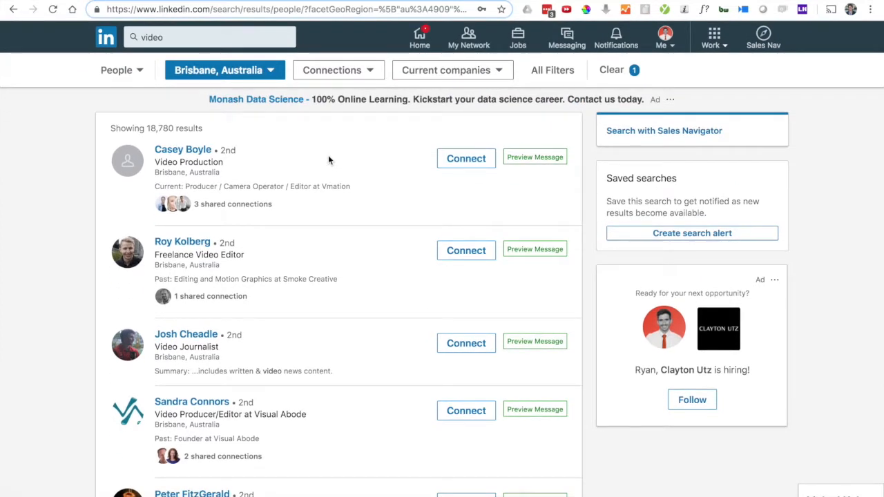
scroll(328, 160, "down", 8)
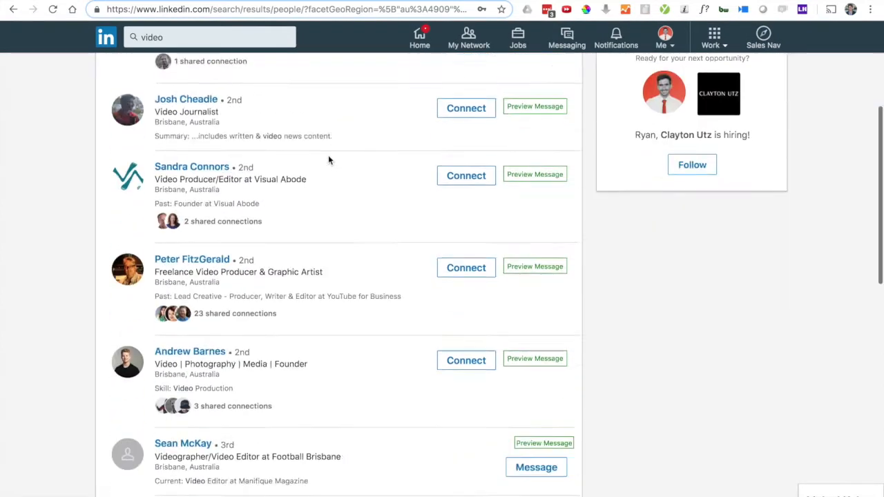
scroll(328, 161, "down", 1)
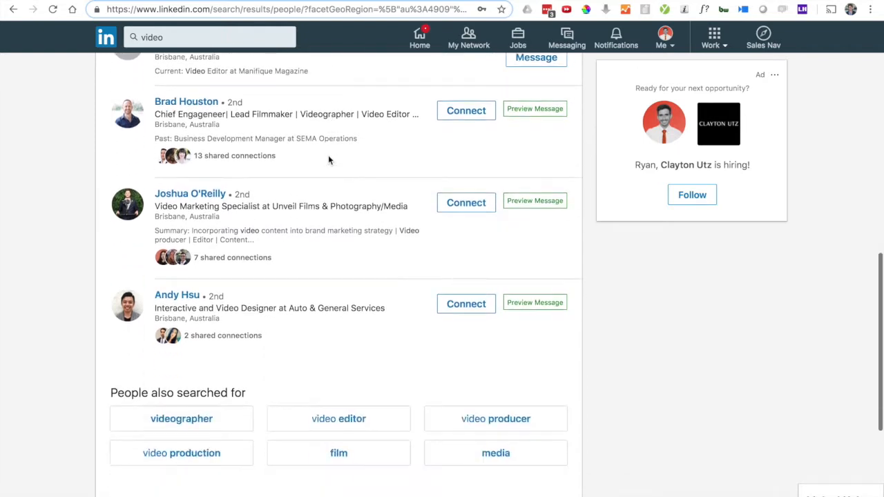
scroll(328, 160, "down", 1)
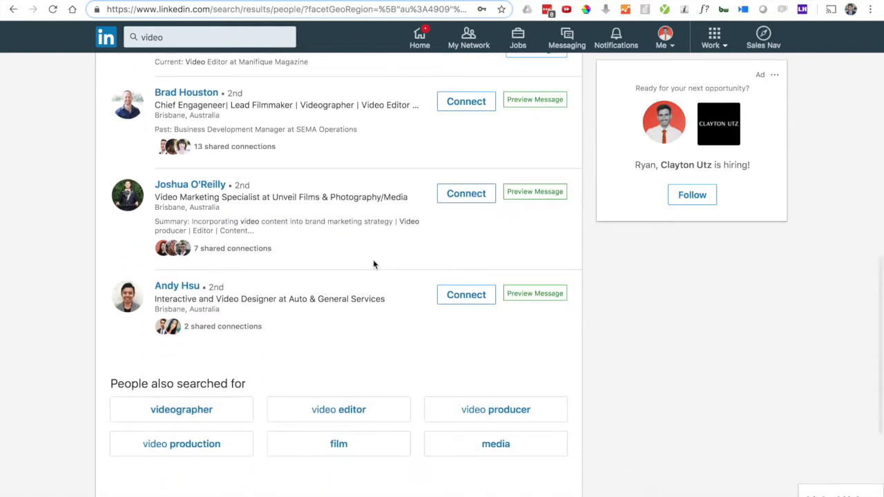
scroll(373, 265, "up", 10)
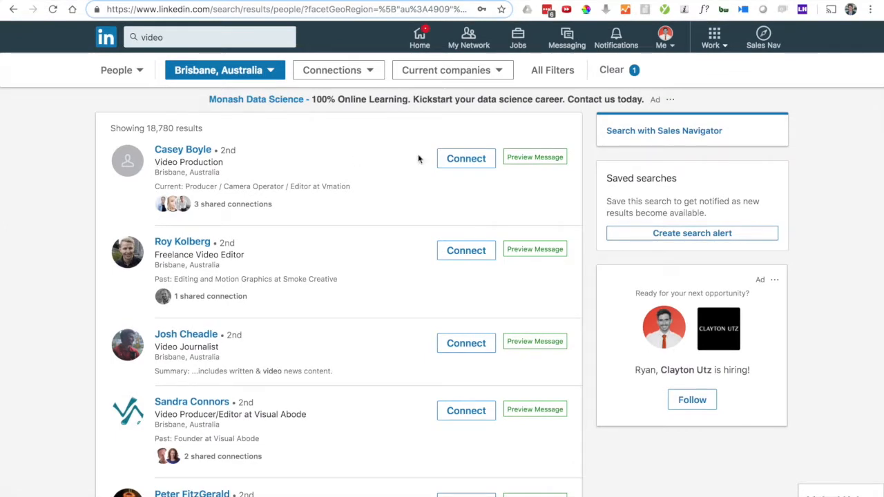
Step: Start a connection invite to the first Brisbane result with the Message 1 script pasted as a note
left_click(461, 169)
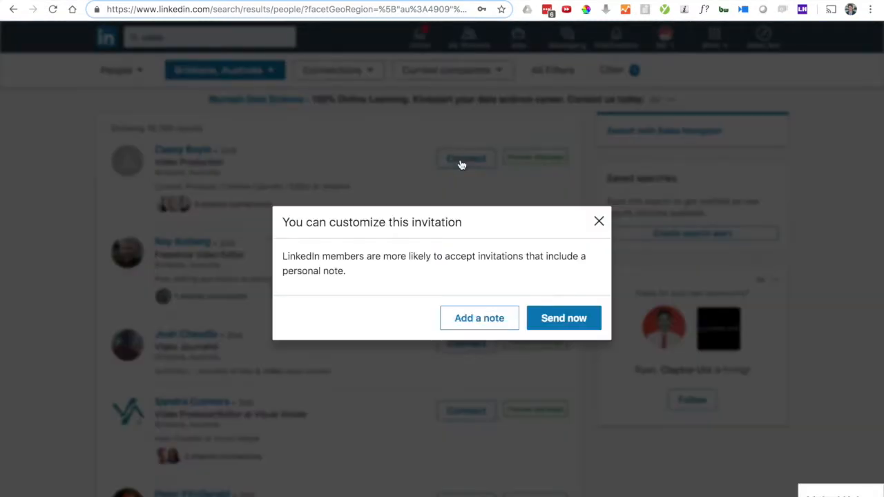
left_click(473, 322)
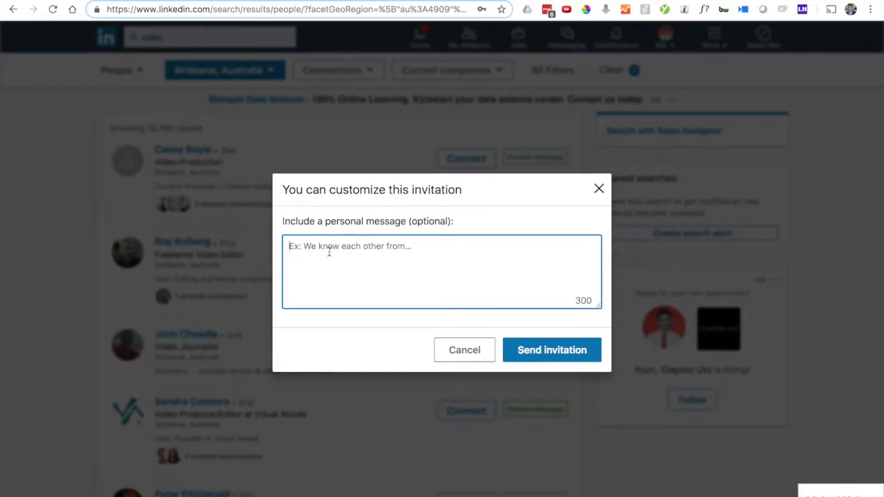
key("super+v")
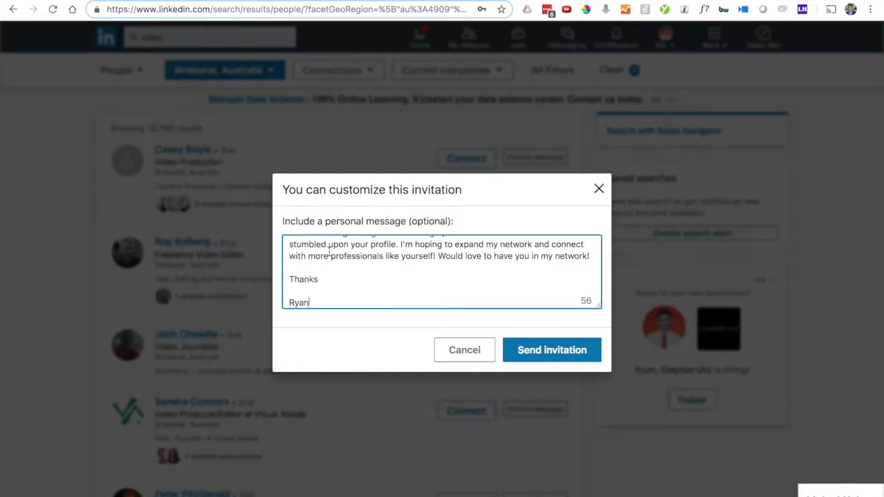
key("ctrl+Tab")
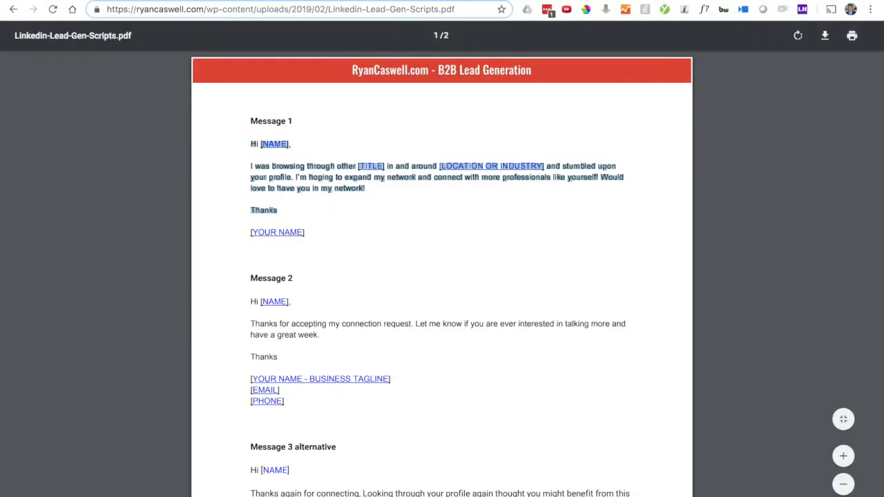
key("ctrl+shift+Tab")
scroll(337, 280, "up", 2)
scroll(337, 281, "up", 2)
scroll(337, 280, "down", 2)
scroll(337, 280, "up", 2)
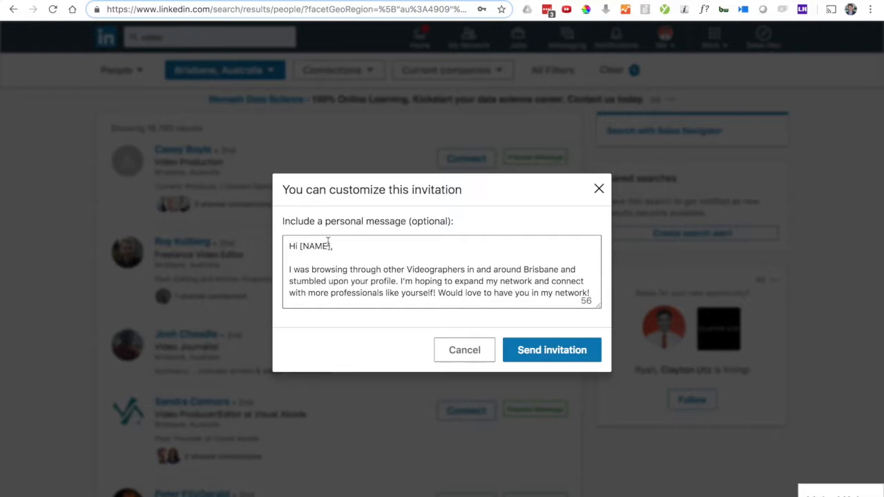
Step: Replace the [NAME] placeholder with the recipient's first name and send the invitation
left_click_drag(330, 249, 300, 249)
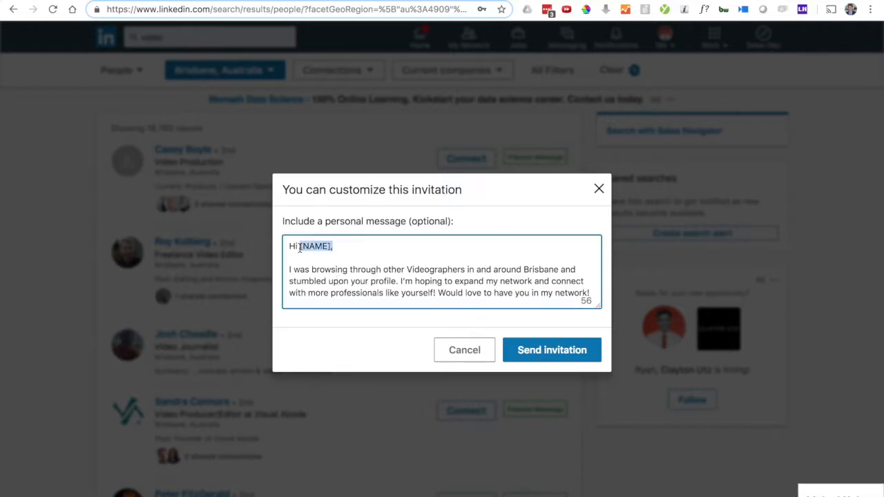
type("Casey,")
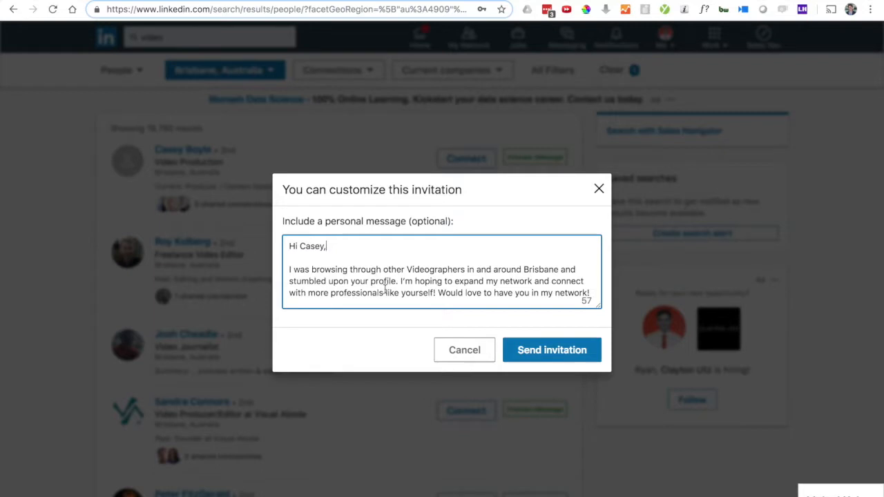
scroll(385, 289, "down", 3)
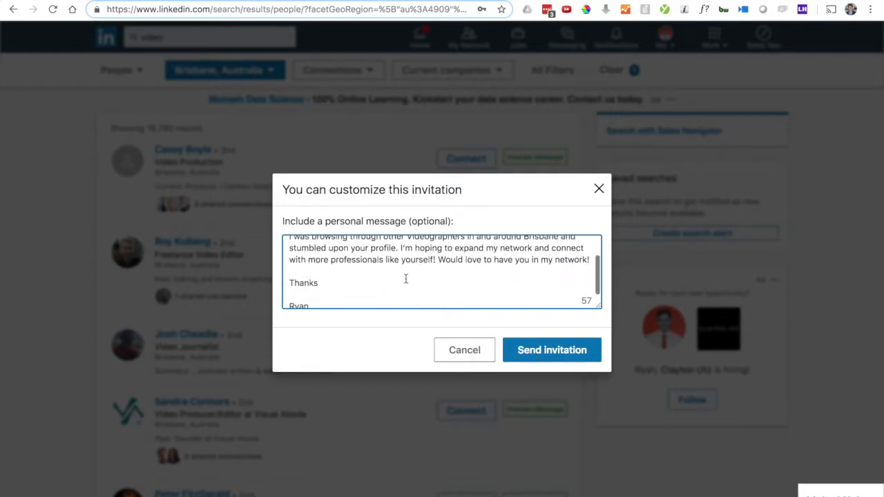
scroll(405, 279, "down", 1)
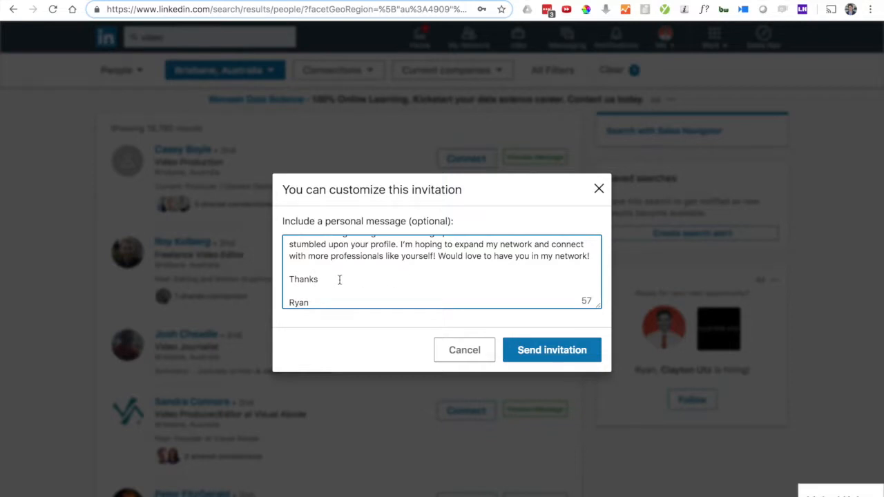
left_click(547, 351)
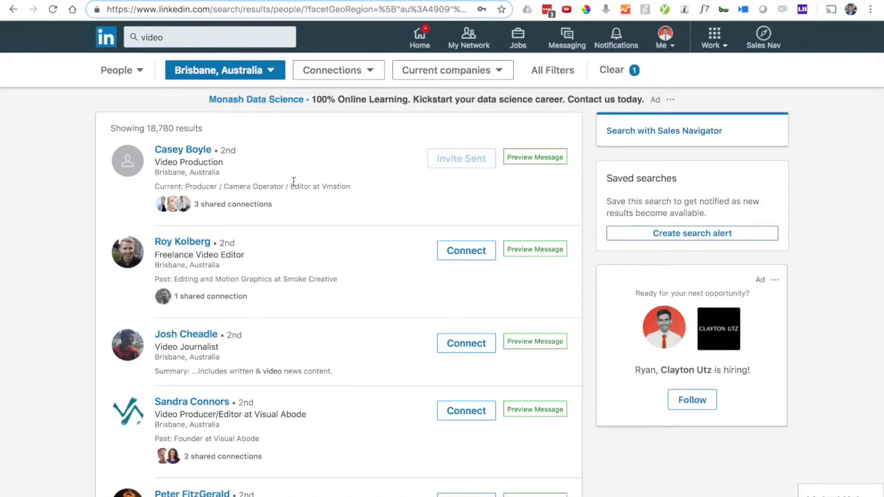
left_click(178, 153)
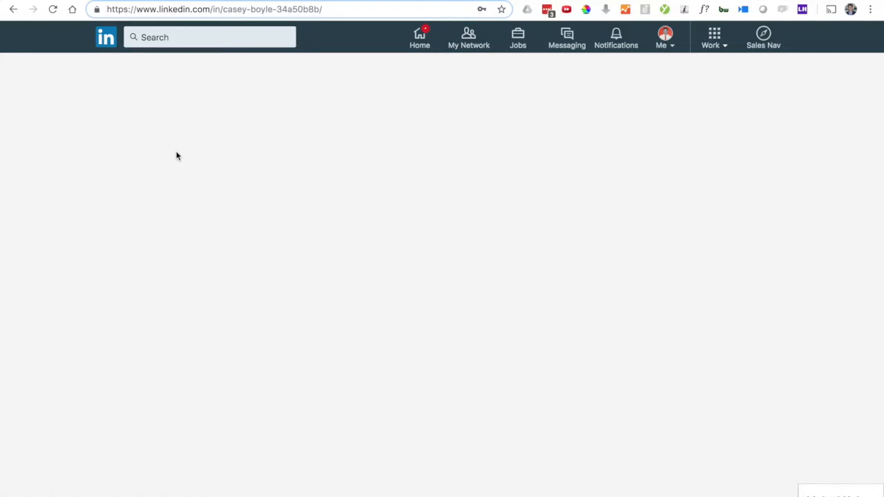
Step: Copy the profile's web address and return to the lead tracker spreadsheet
left_click(241, 10)
key("ctrl+c")
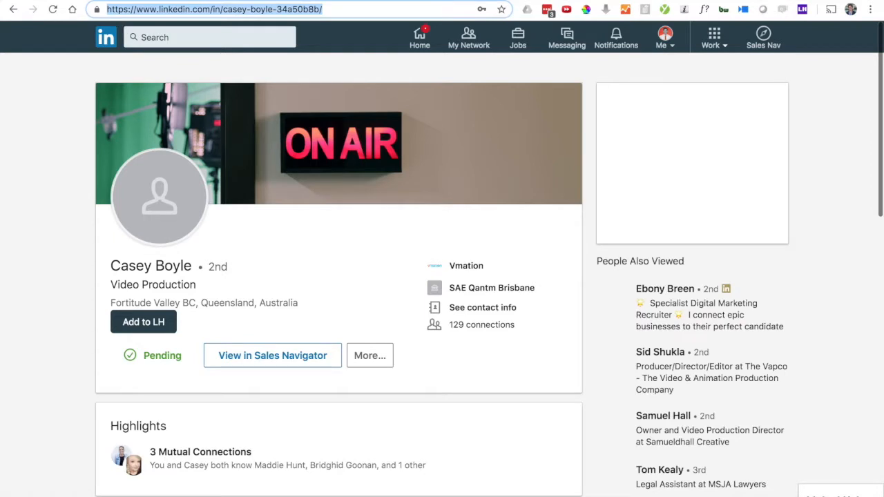
key("ctrl+Tab")
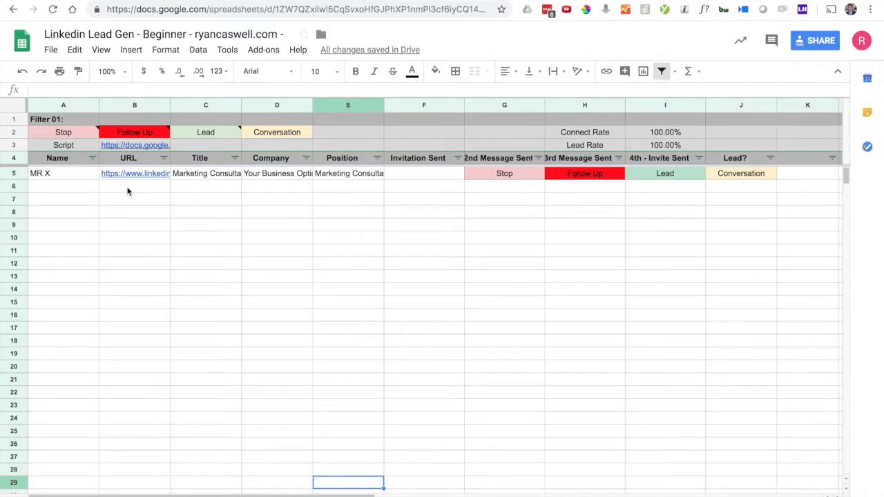
Step: Paste the profile URL into B6 and enter 10-Feb-2019 as the invitation date in F6
left_click(127, 190)
key("ctrl+v")
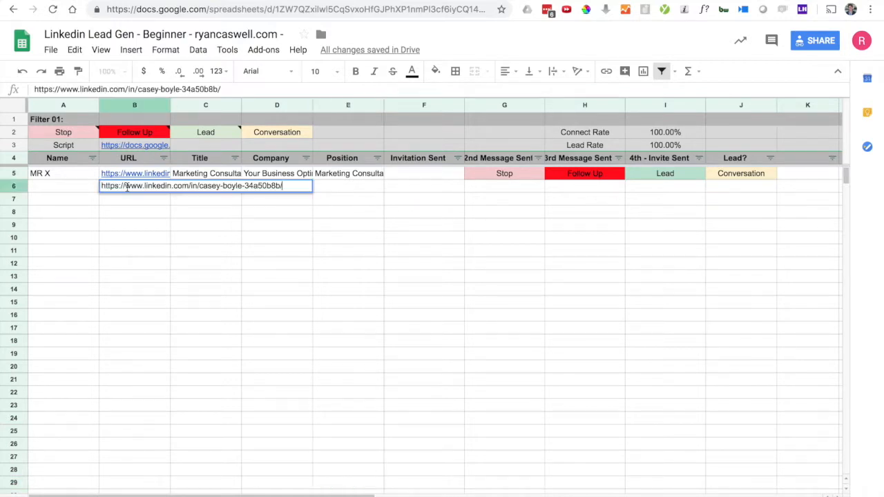
left_click(72, 191)
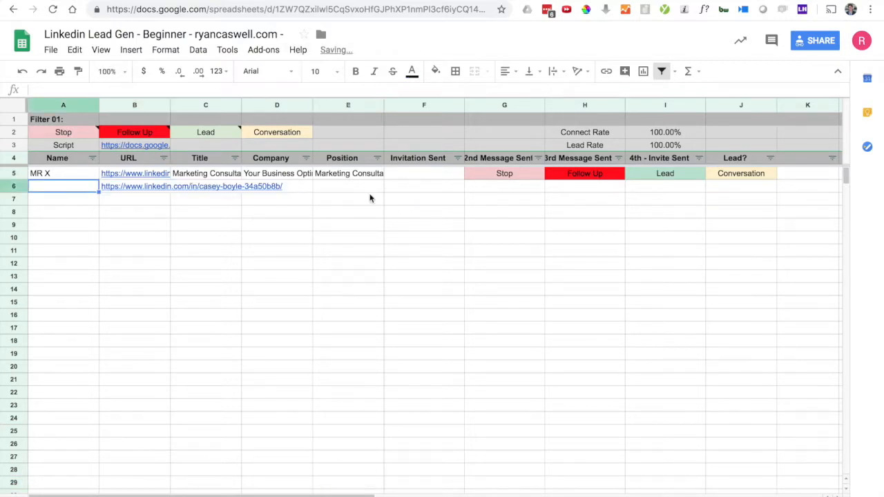
left_click(403, 192)
double_click(402, 191)
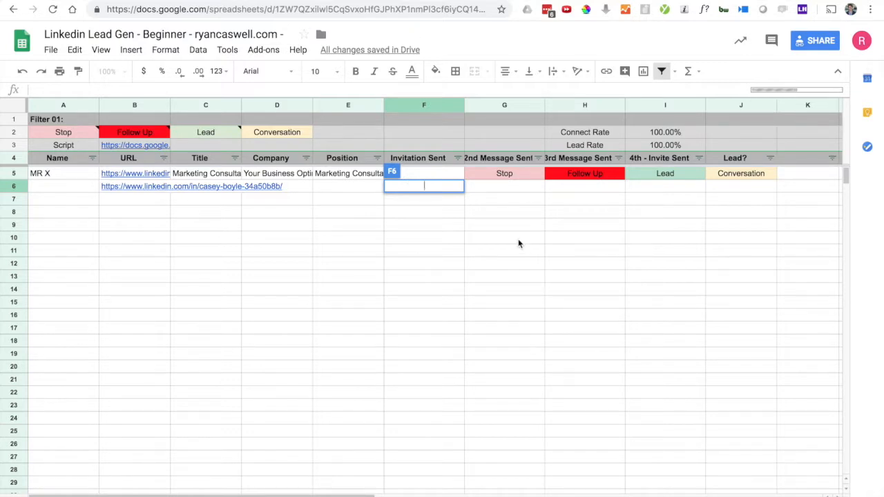
type("0-feb-201")
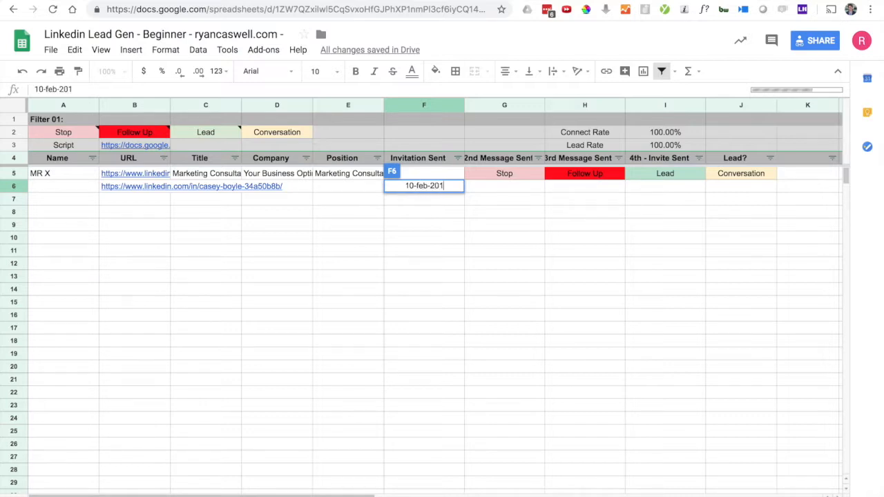
type("9")
key("Return")
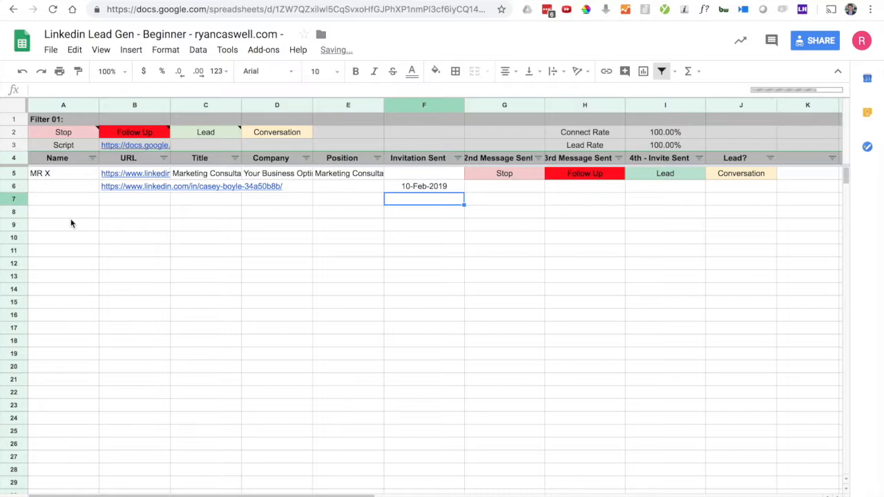
Step: Enter the lead's full name in A6
left_click(66, 191)
key("Return")
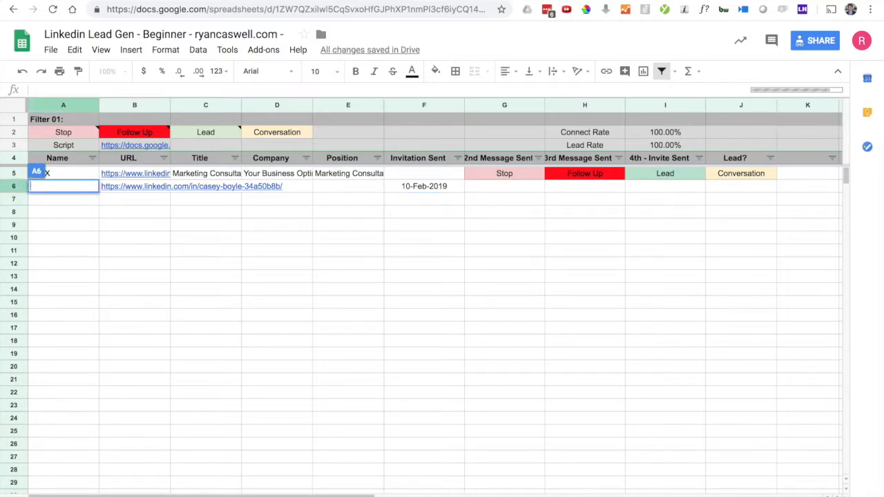
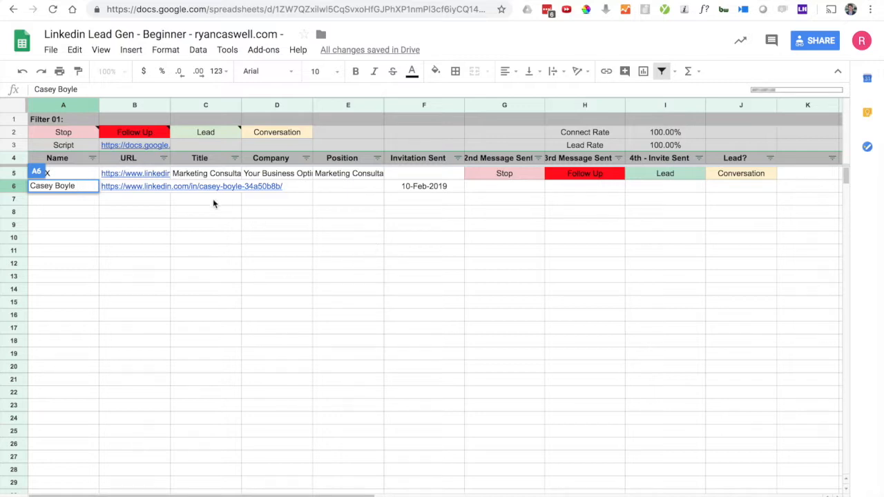
key("Return")
left_click(280, 187)
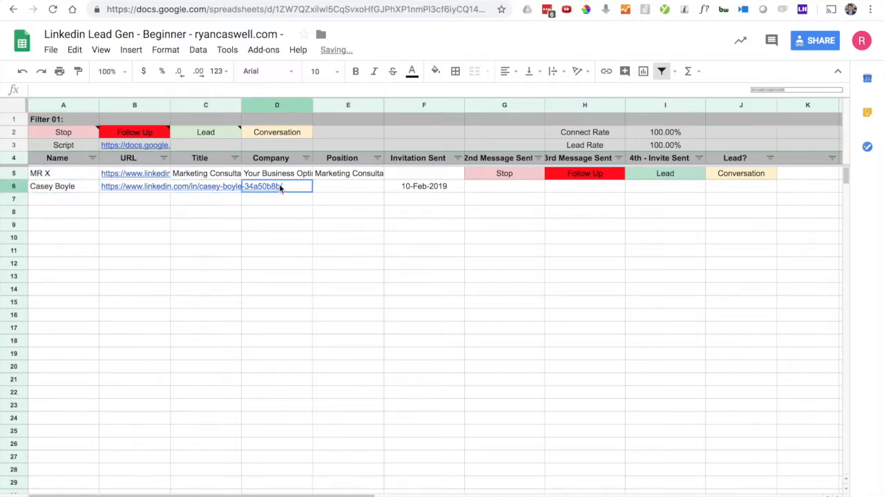
Step: Review the new lead's empty Title, Company and Position cells and their column headings
left_click(348, 192)
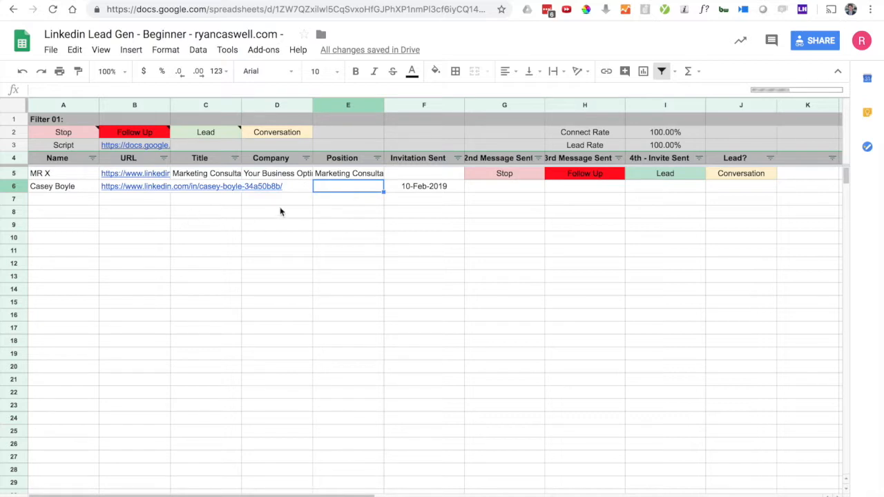
left_click(214, 187)
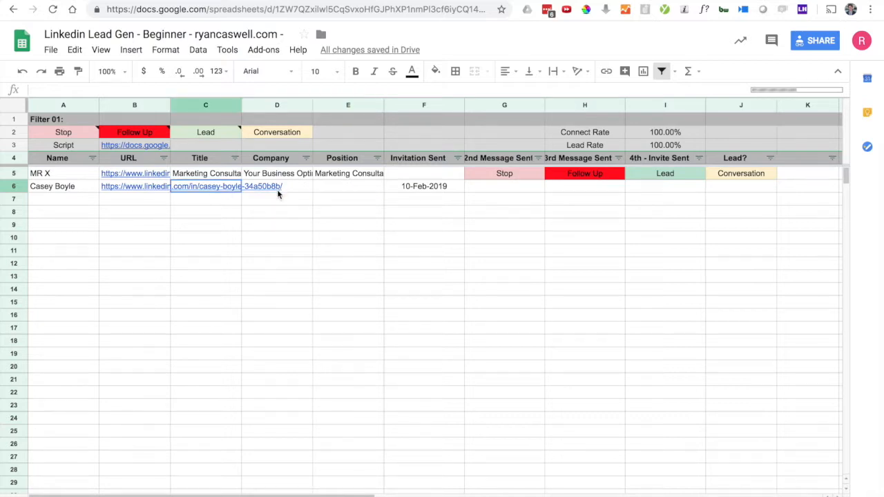
left_click(304, 189)
left_click(348, 191)
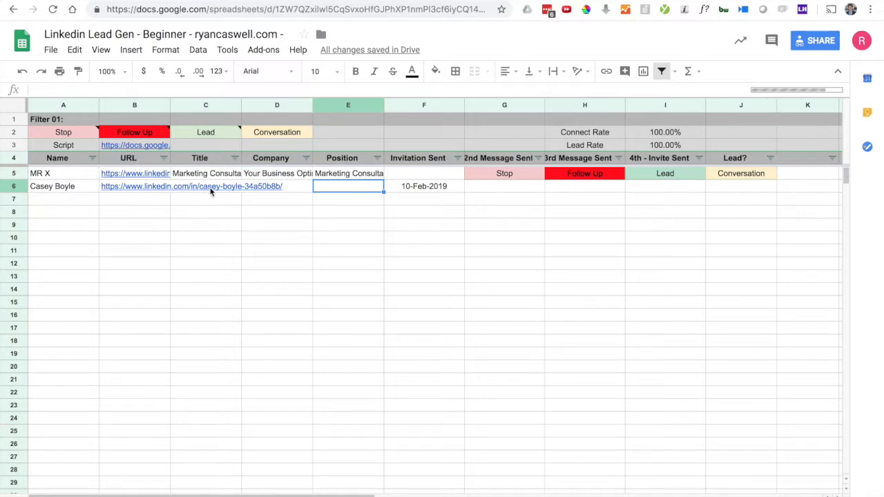
left_click(267, 188)
left_click(211, 161)
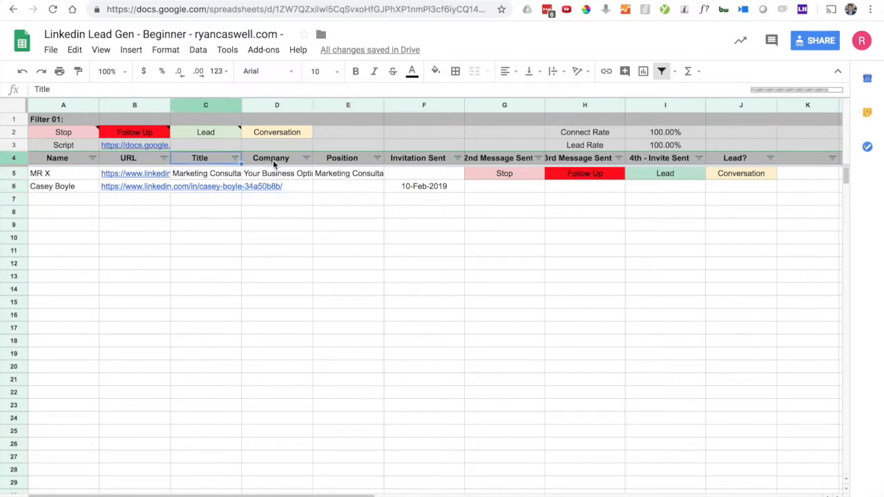
left_click(280, 162)
left_click(349, 160)
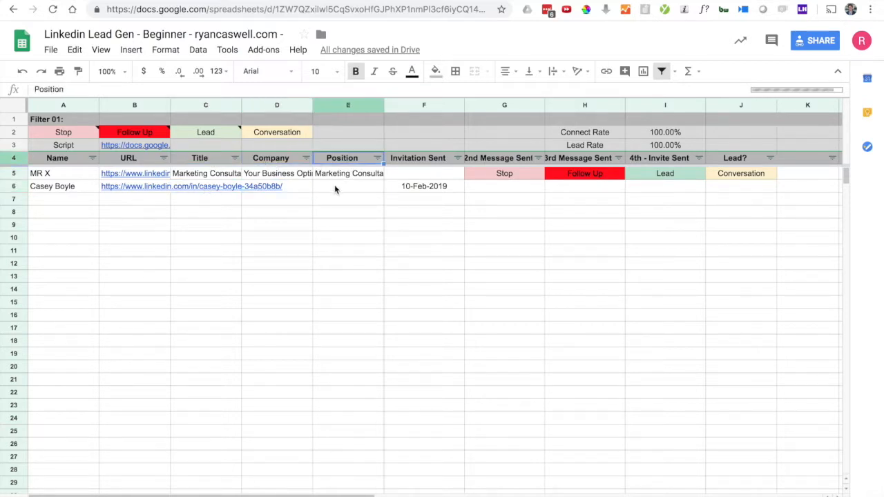
key("Down")
key("Down")
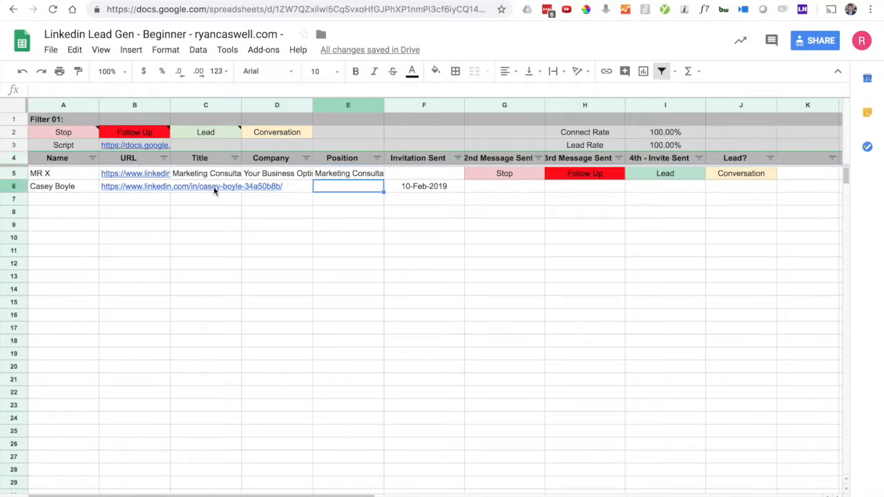
key("Right")
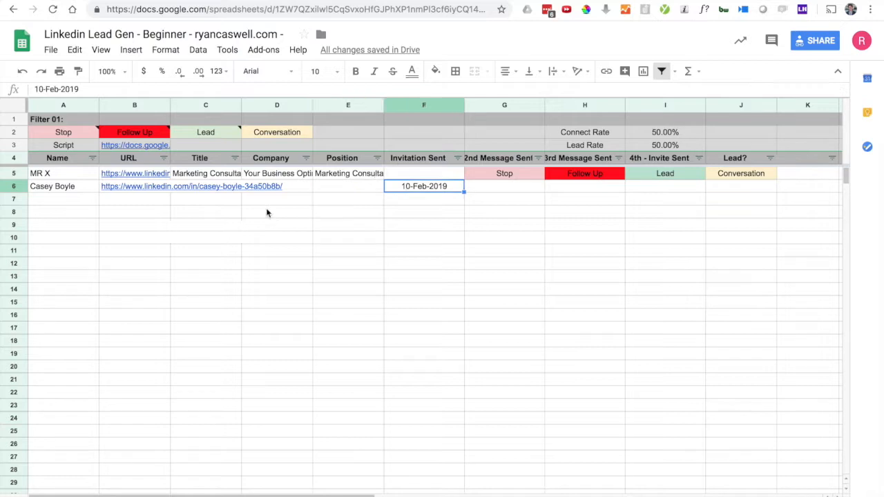
Step: Hide columns C through E (Title, Company, Position)
left_click(343, 106)
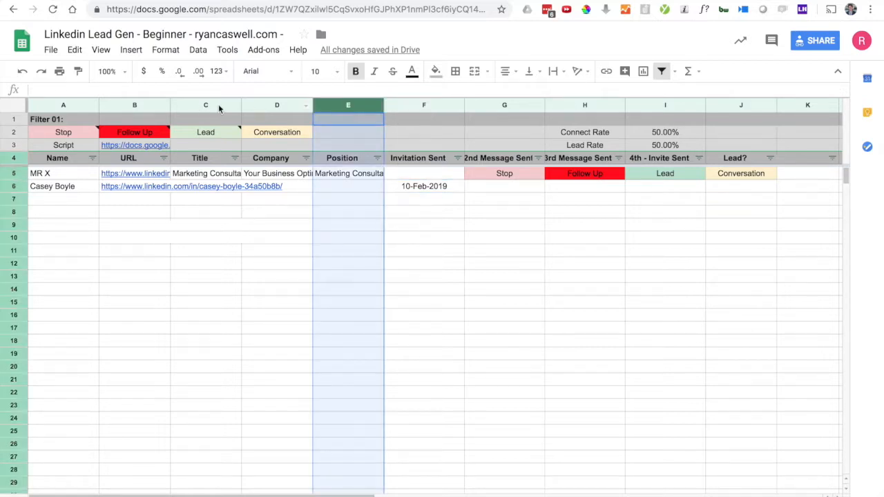
left_click(218, 107, "shift")
right_click(218, 105)
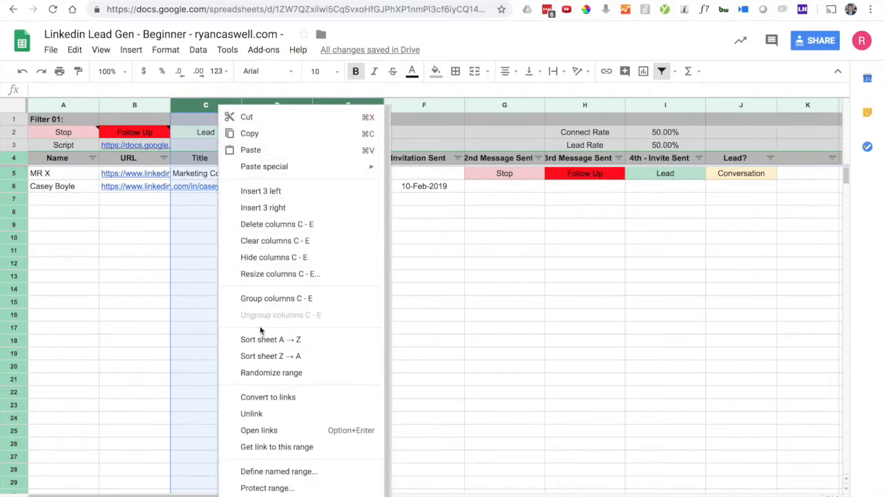
left_click(268, 263)
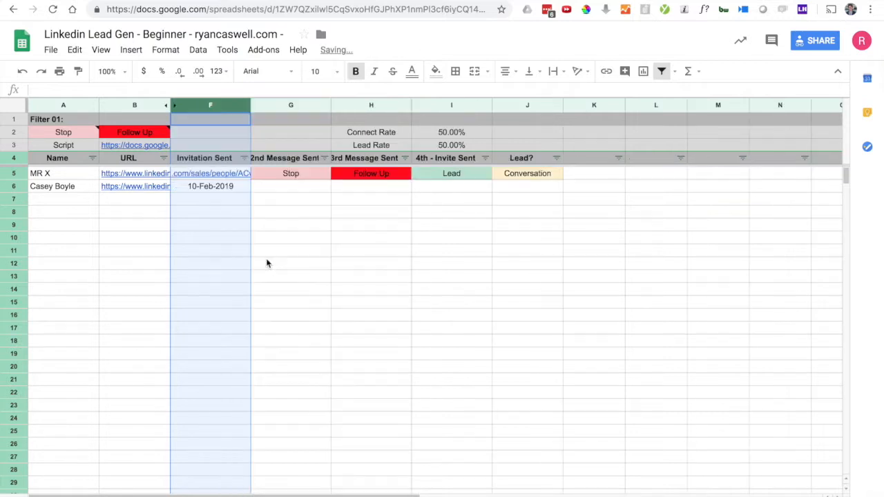
Step: Review the example statuses Stop, Follow Up, Lead and Conversation in G5:J5
left_click(315, 241)
left_click(292, 173)
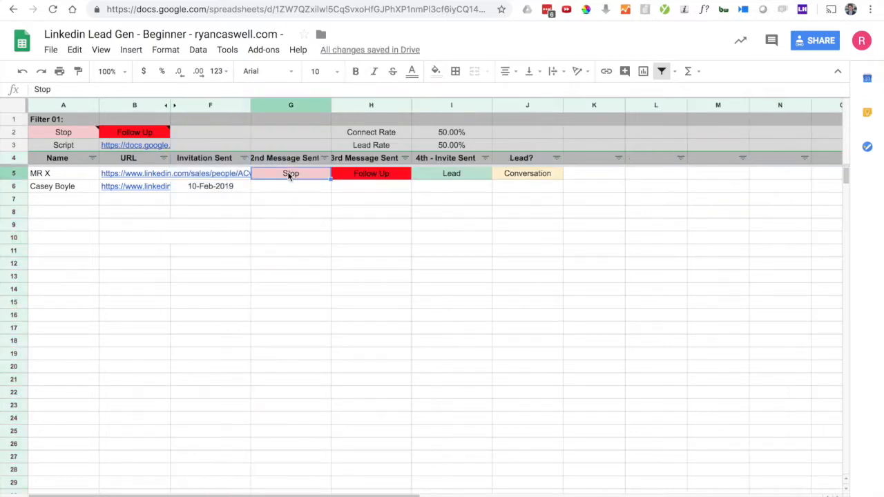
left_click(368, 175)
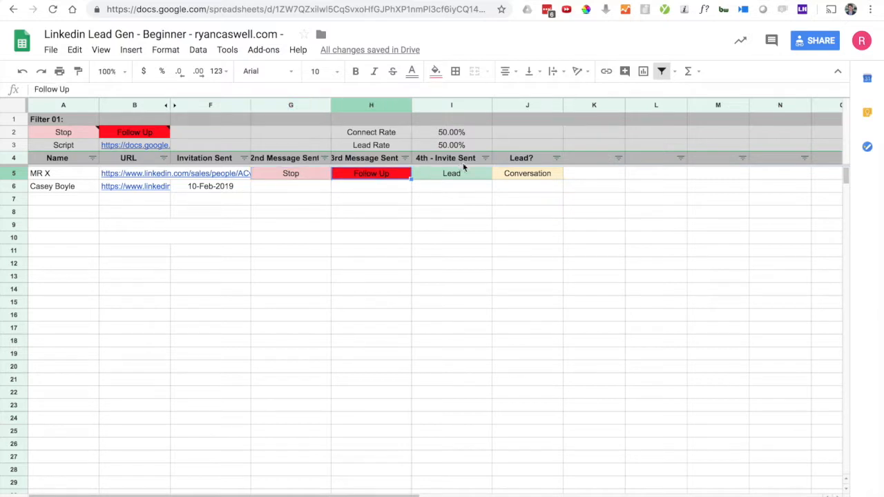
left_click(461, 175)
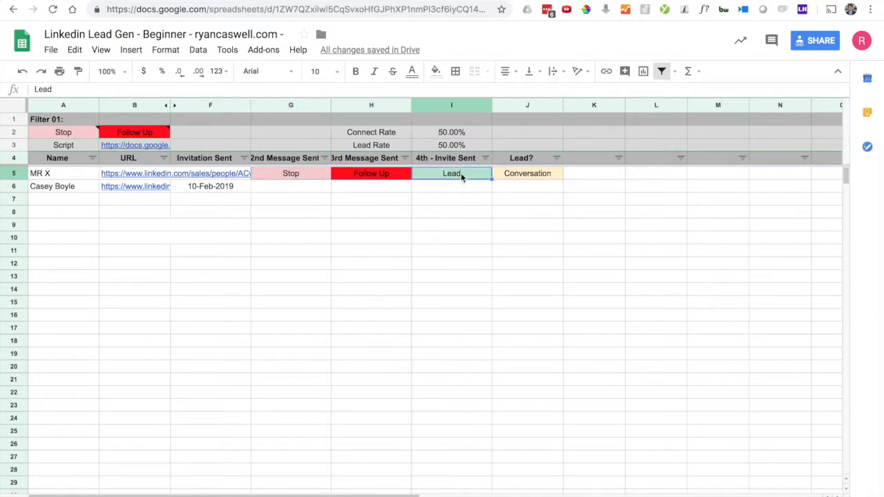
left_click(521, 176)
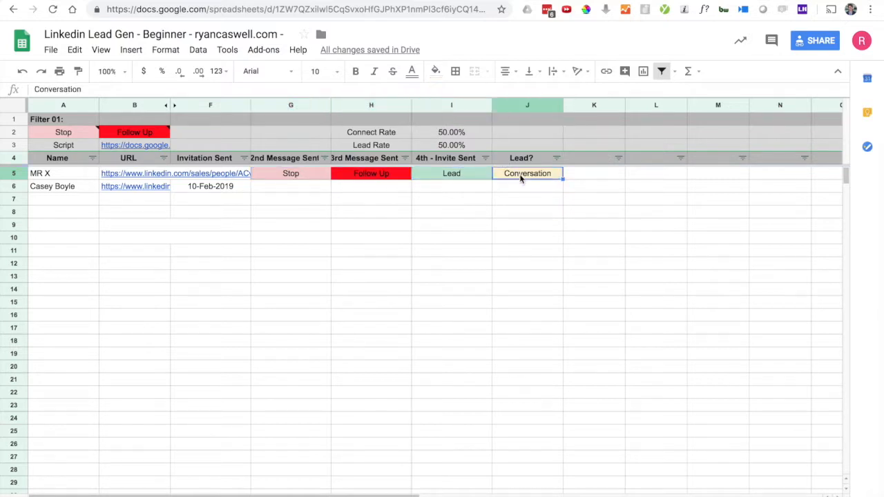
left_click(367, 201)
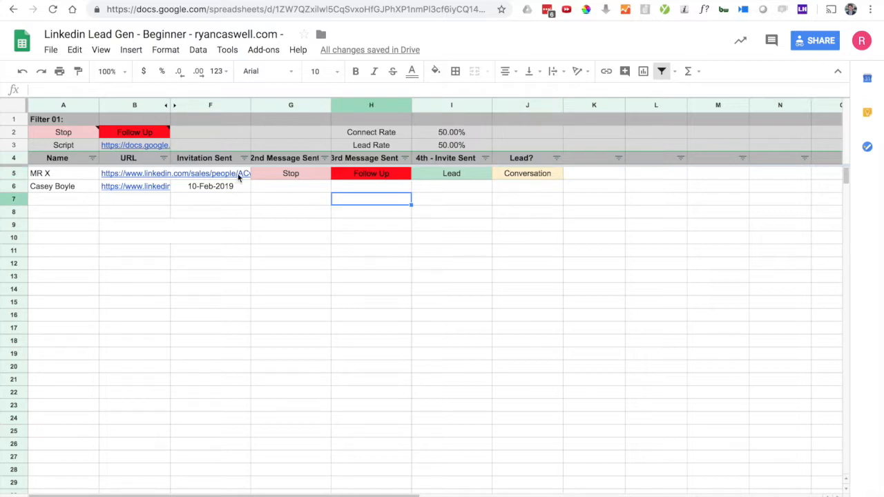
Step: Enter 'follow up' in the new lead's 2nd Message Sent cell G6
left_click(287, 191)
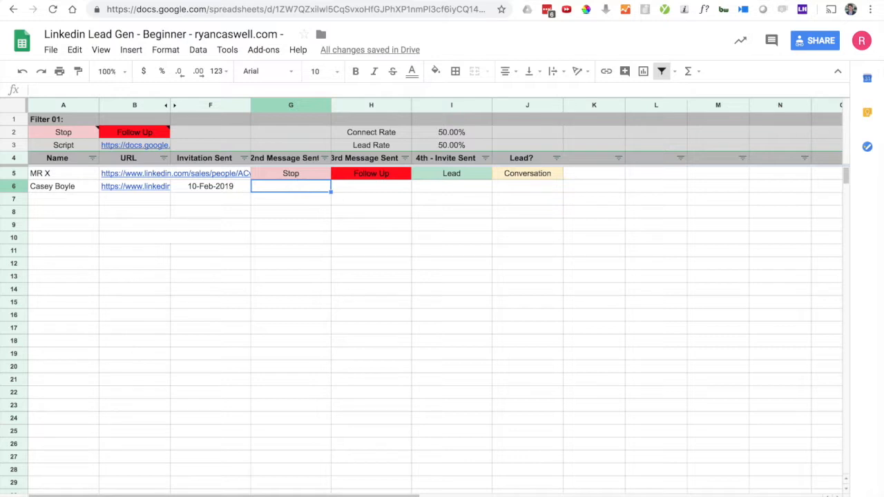
type("foll")
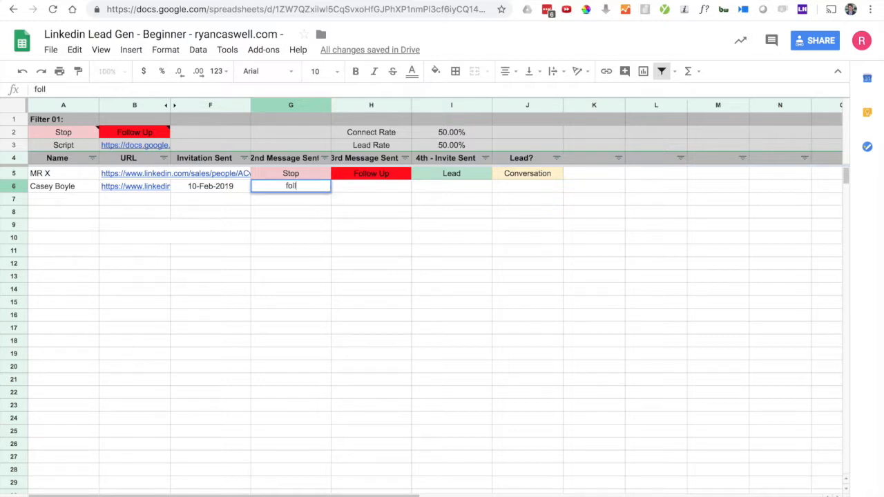
type("ow up")
key("Return")
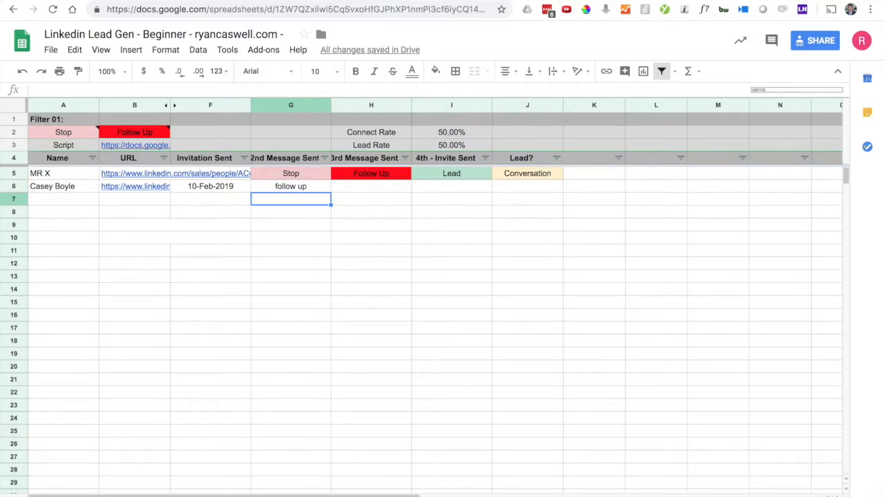
Step: Delete the 'follow up' text from G6 so the cell loses its red colour
left_click(291, 174)
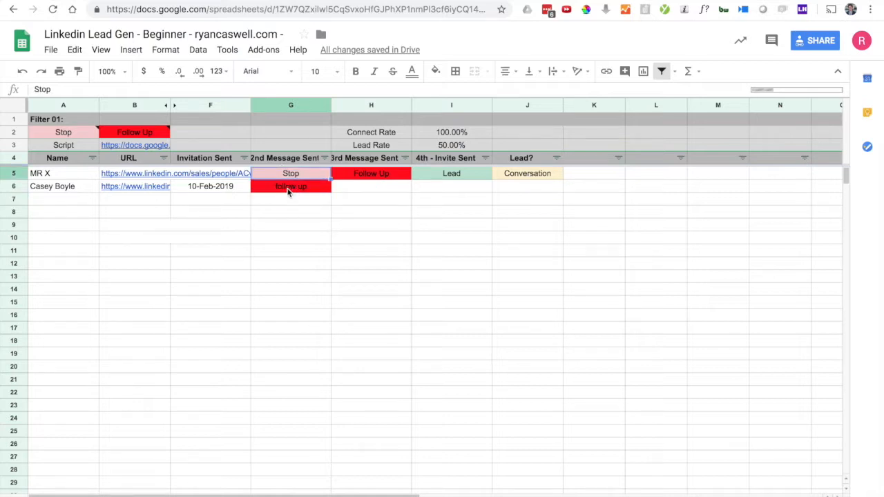
left_click(289, 193)
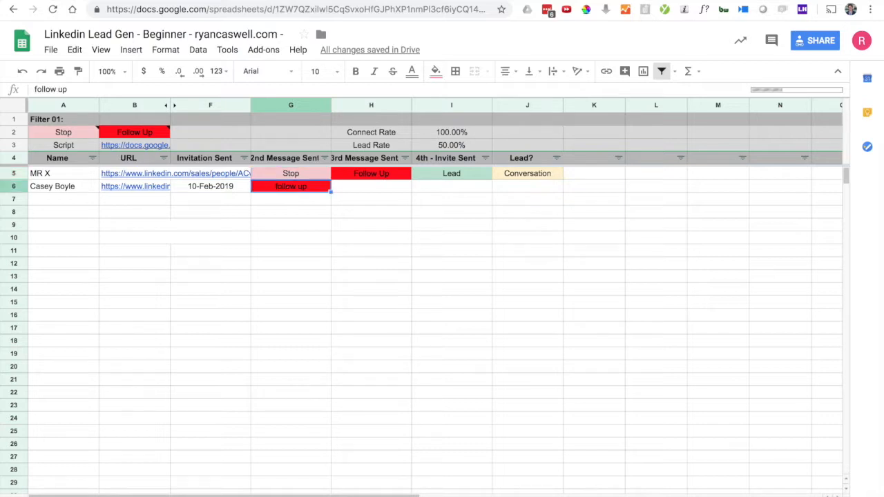
key("Delete")
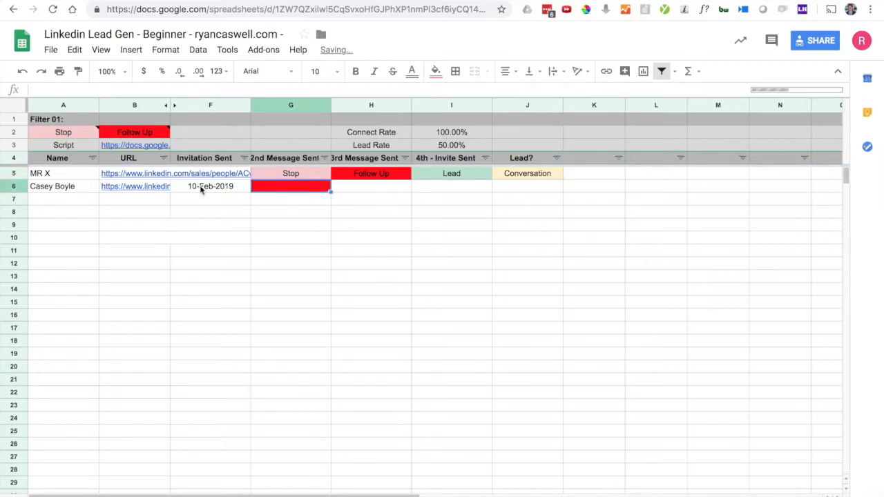
key("Left")
Step: Compare the F6 invitation date with the Lead, Follow Up and Conversation statuses in row 5
left_click(69, 190, "shift")
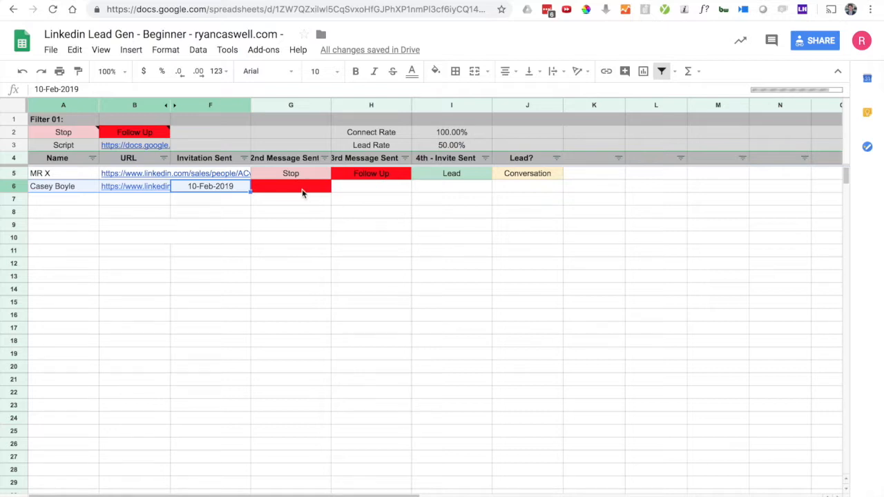
left_click(445, 176)
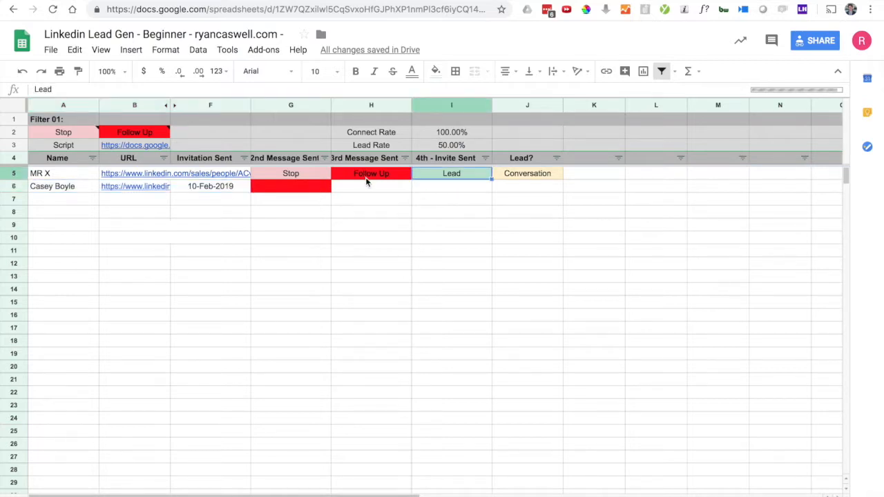
left_click(367, 181)
left_click(522, 175)
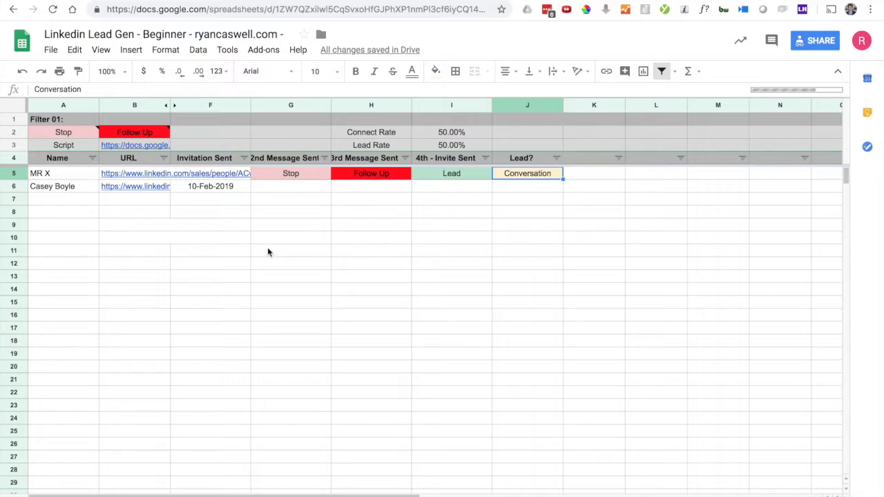
left_click(222, 191)
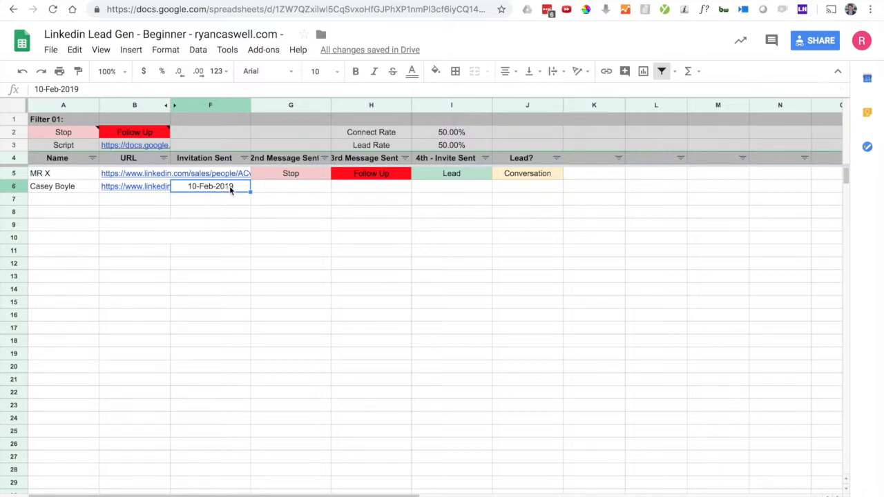
Step: Pick 6 February 2019 in F6's date picker, replacing 10-Feb-2019
double_click(195, 186)
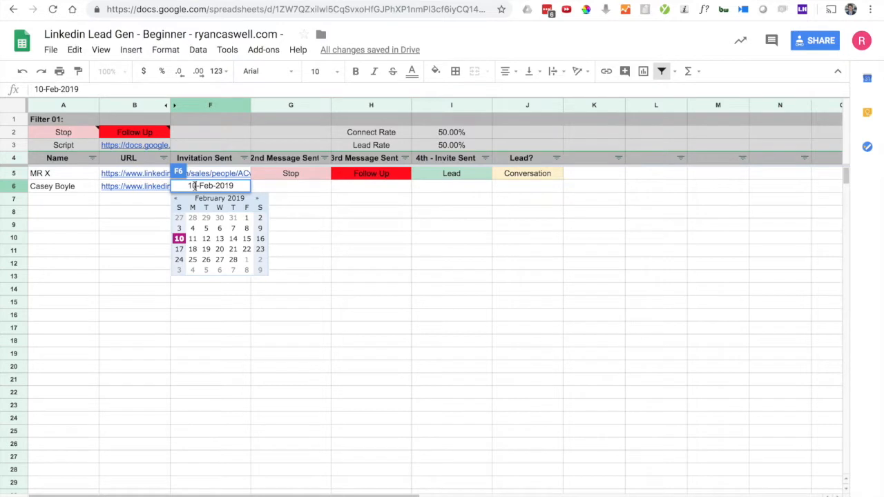
left_click(220, 229)
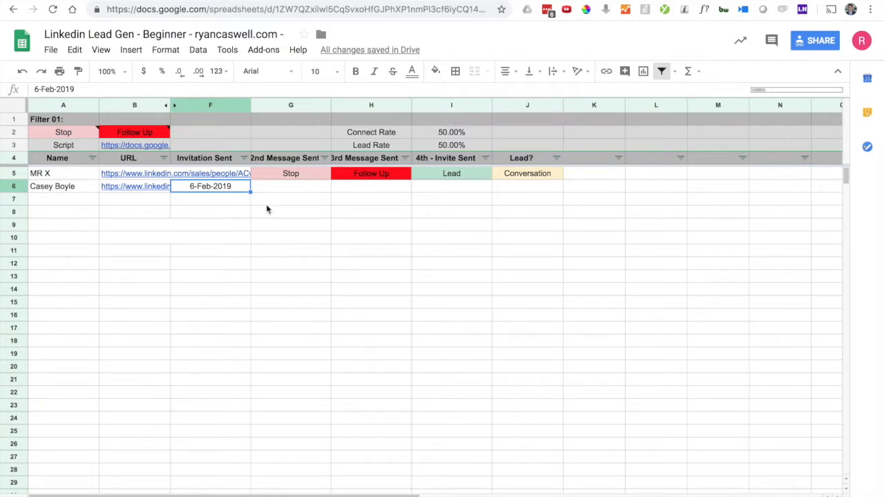
left_click(220, 188)
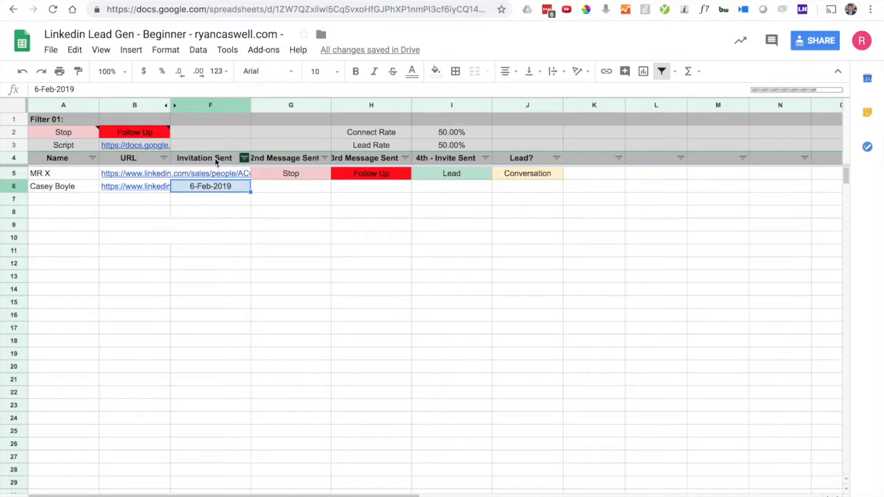
left_click(245, 158)
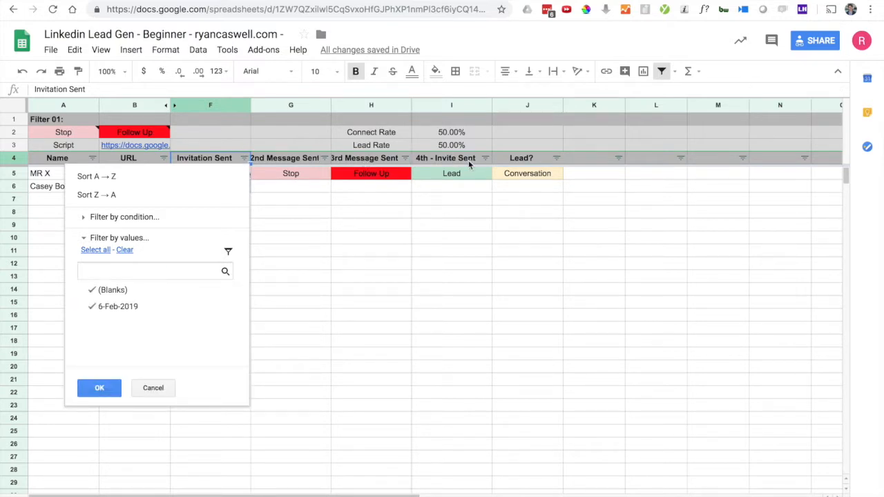
left_click(308, 217)
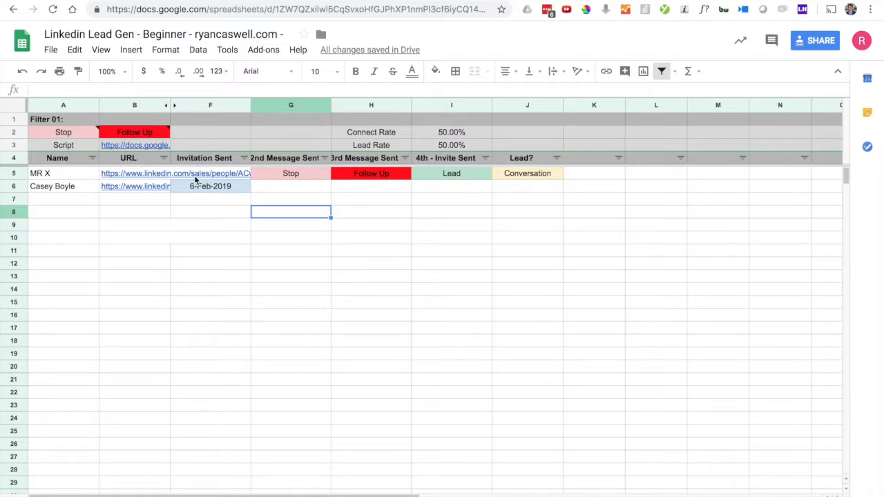
left_click(200, 202)
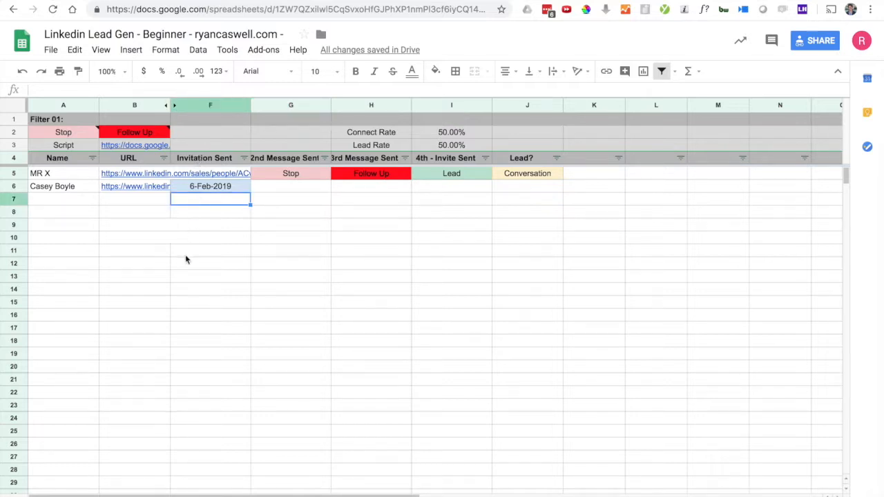
left_click(203, 304)
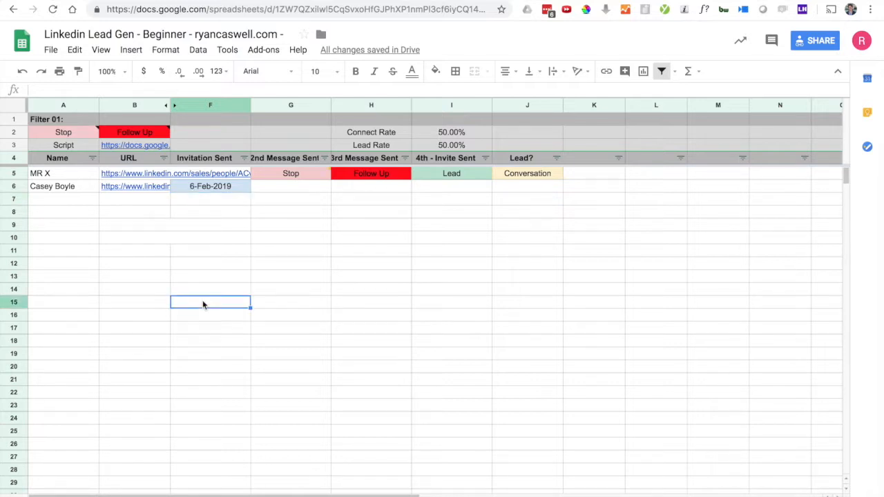
left_click(371, 177)
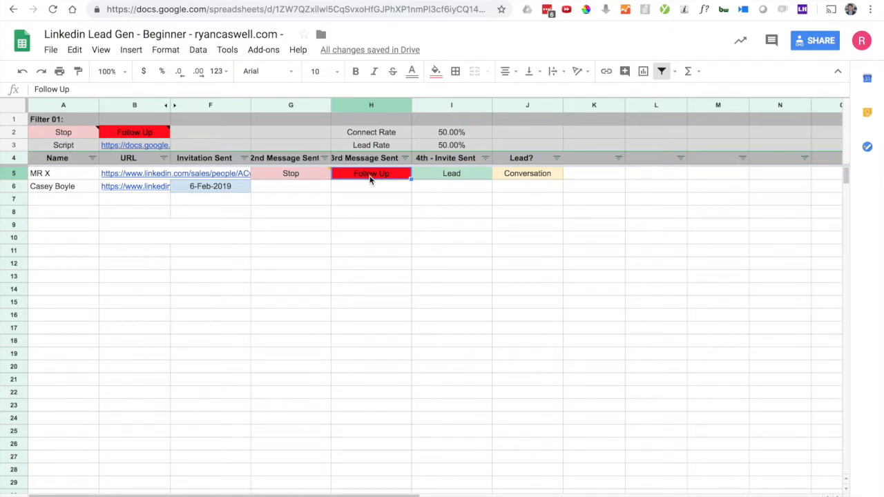
Step: Post a comment on H5 saying the lead showed interest and to follow up again in 1 month
right_click(371, 179)
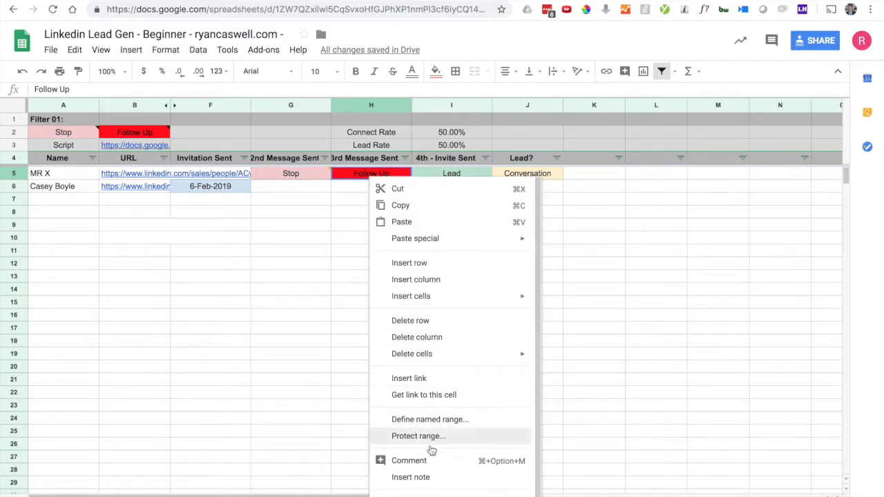
left_click(408, 463)
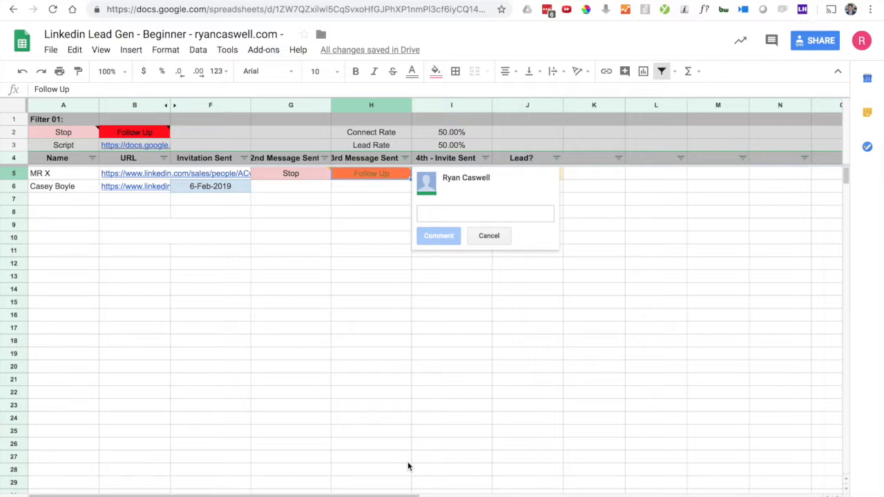
type("showed ")
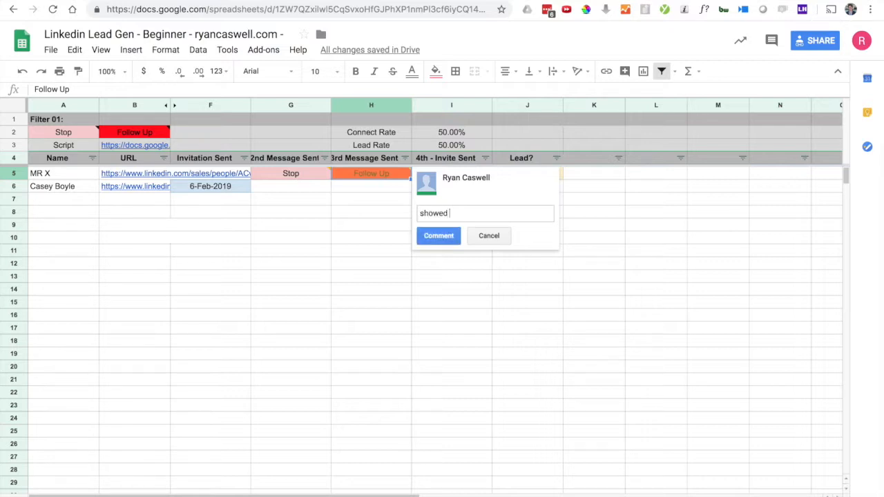
type("interest said to follow up on agian")
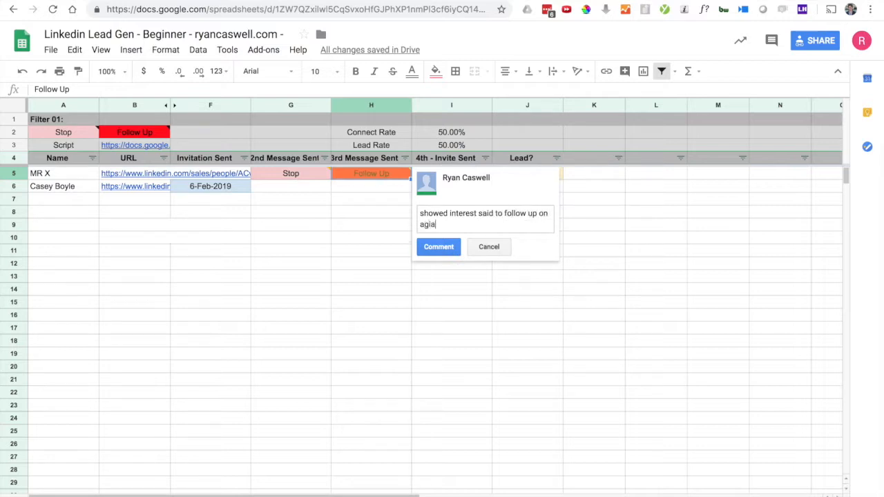
key("BackSpace")
key("BackSpace")
key("BackSpace")
type("ain in 1 month")
left_click(452, 250)
Step: Deselect H5 and check that its new comment is shown
left_click(452, 250)
mouse_move(394, 179)
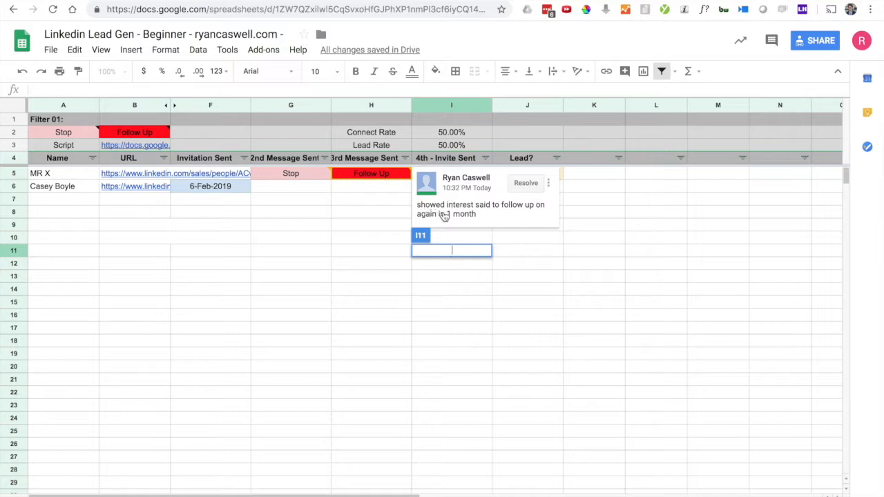
left_click(356, 213)
mouse_move(359, 174)
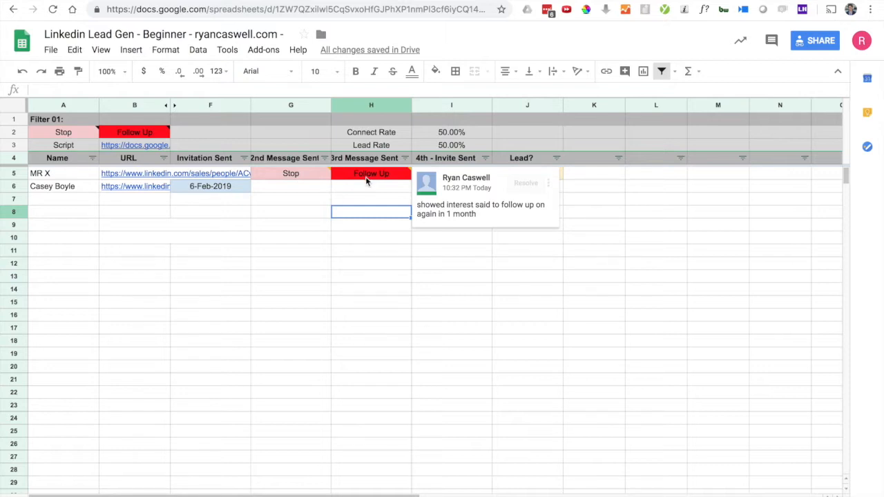
key("Left")
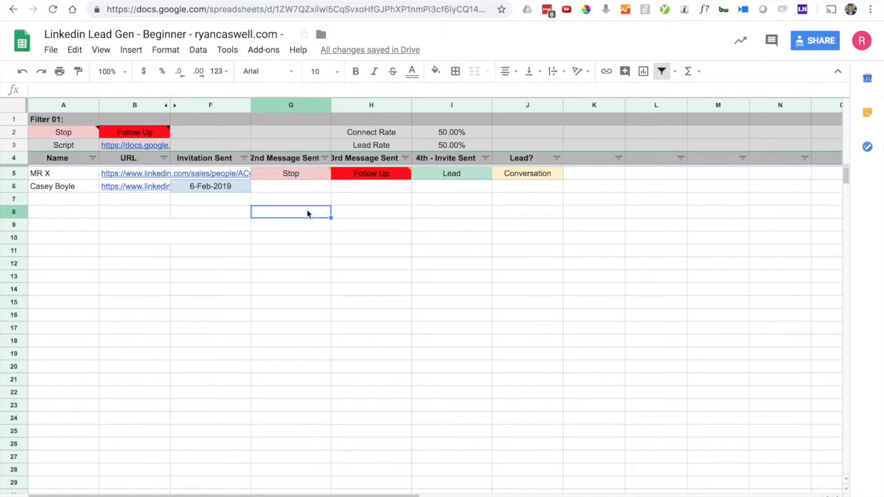
Step: Inspect the Connect Rate formula in I2 and the Lead Rate formula in I3
left_click(456, 133)
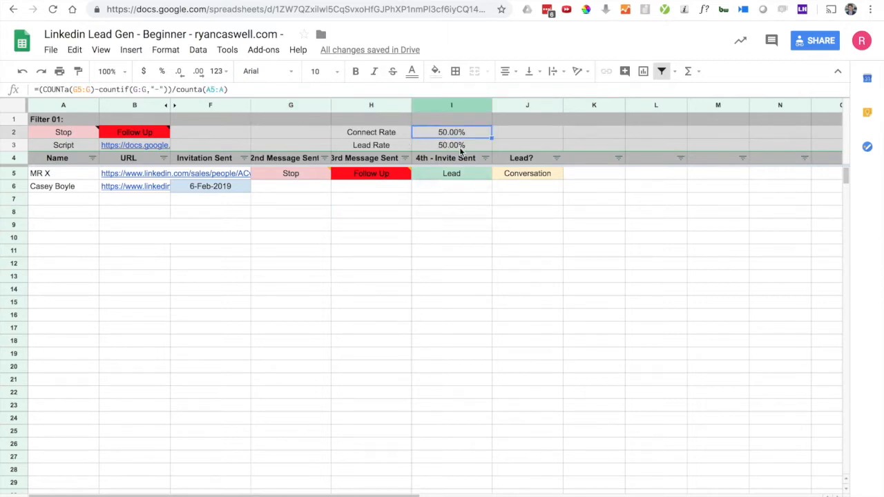
left_click(461, 148)
left_click(397, 226)
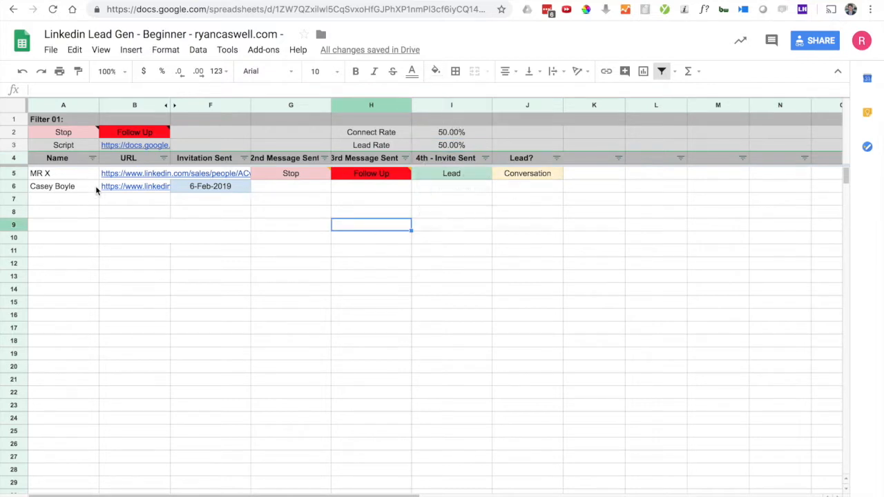
Step: Fill the two names from A5:A6 down to A22 and check the repeated entries
left_click_drag(59, 173, 88, 394)
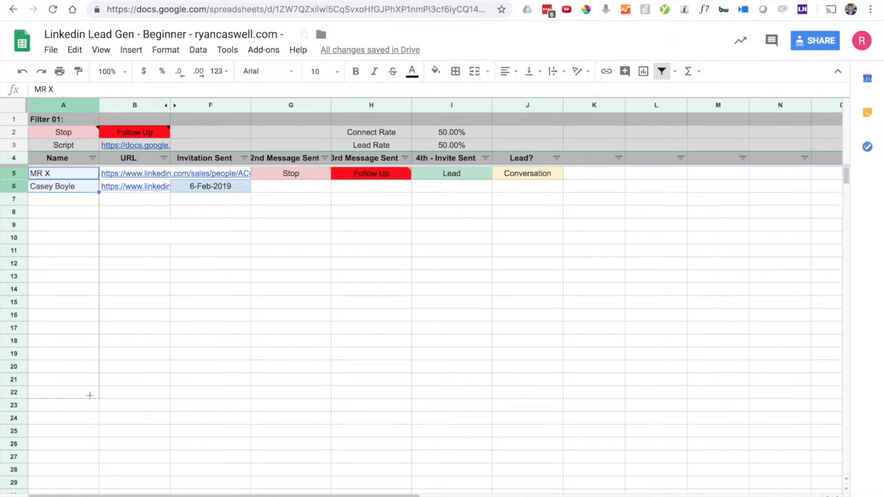
left_click(60, 178)
left_click(56, 187)
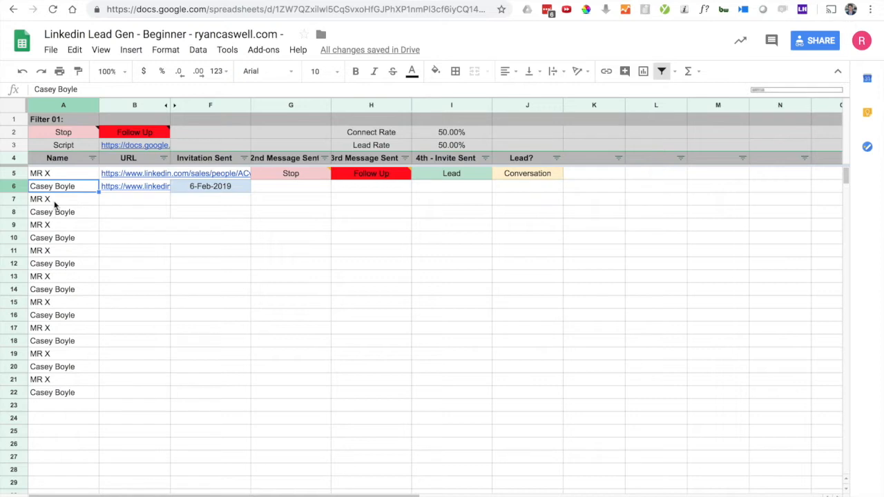
left_click(55, 201)
left_click(54, 227)
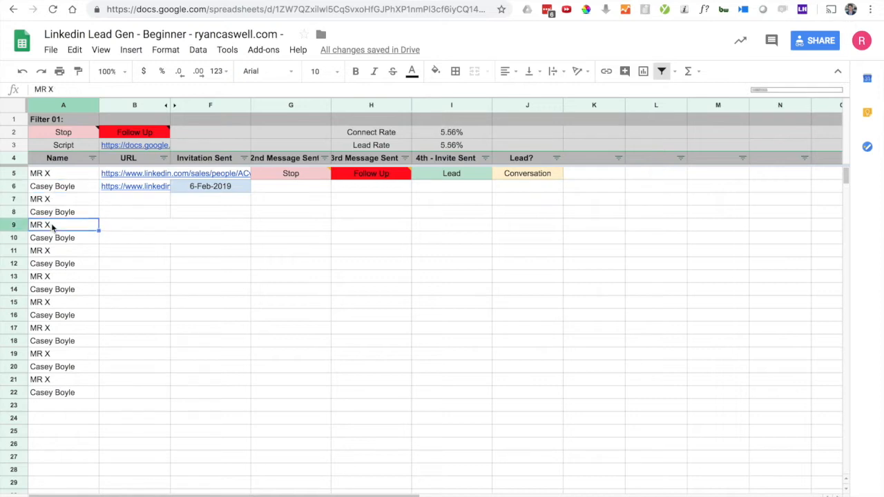
left_click(50, 394)
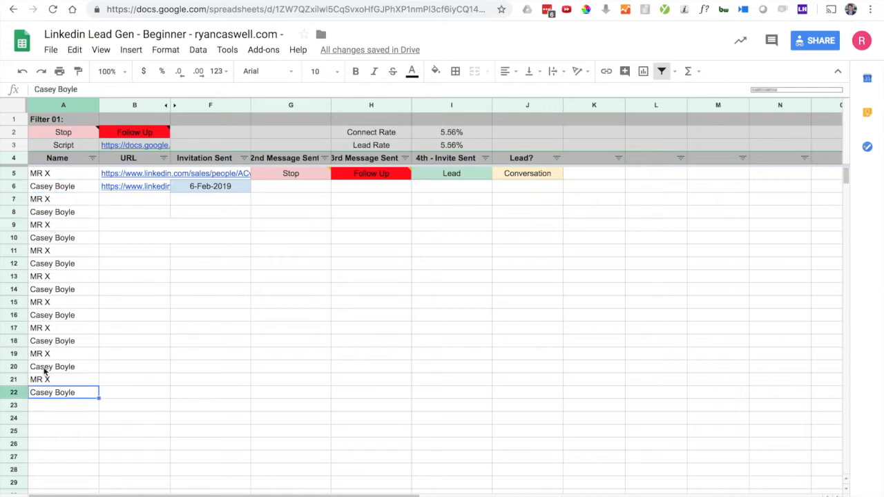
left_click(245, 239)
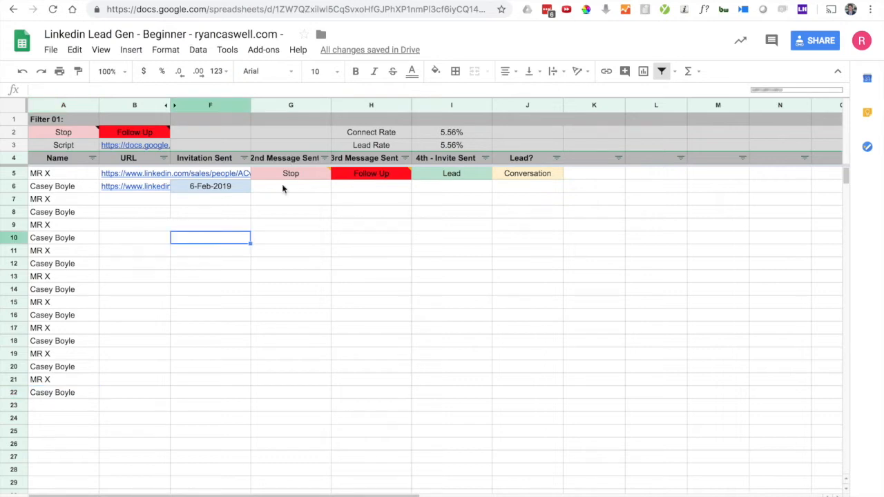
left_click(283, 187)
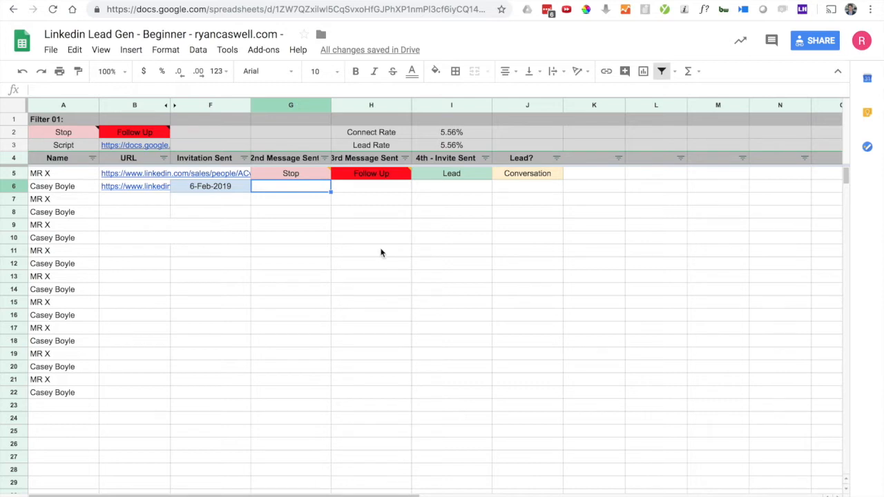
left_click(444, 176)
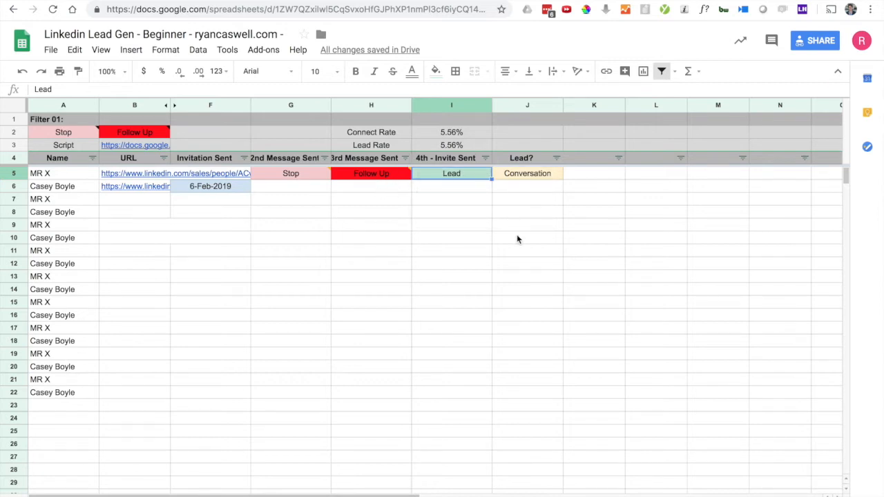
left_click(449, 146)
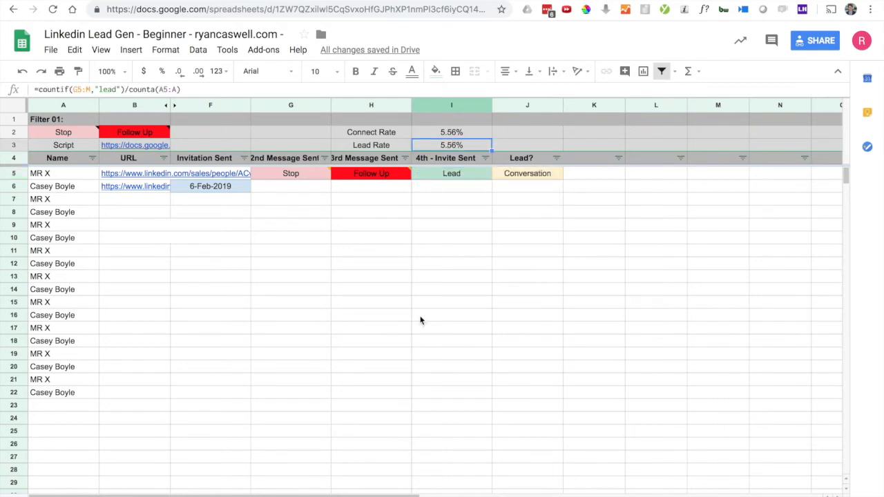